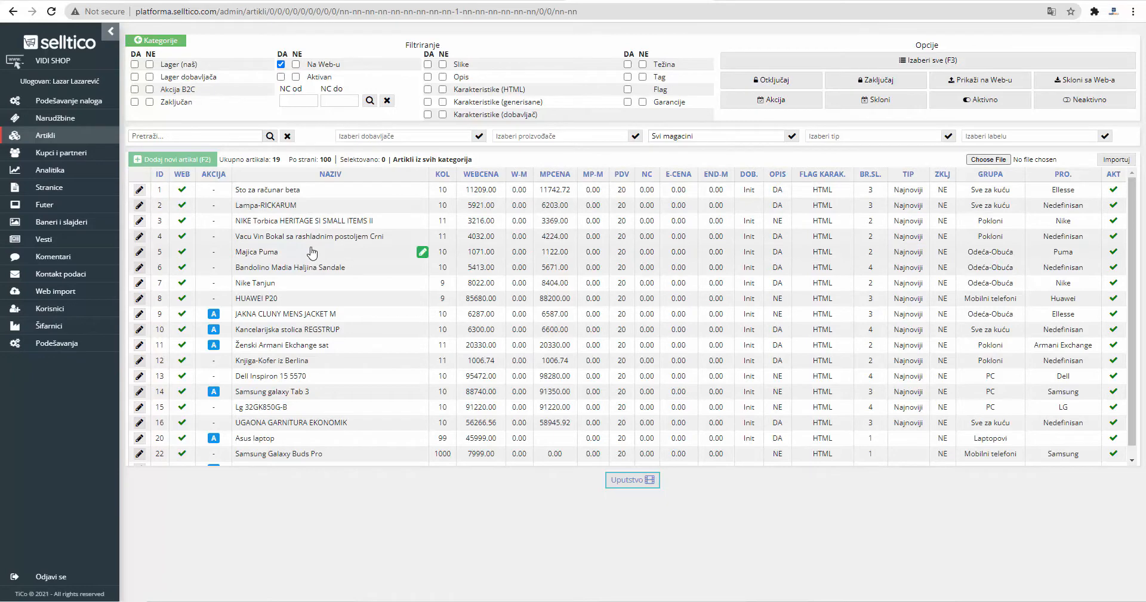
Create and save the article Samsung Galaxy S21 5G, SKU 10002, group Mobilni telefoni, web price 123999, with its description and picture, and view the storefront
left_click(211, 166)
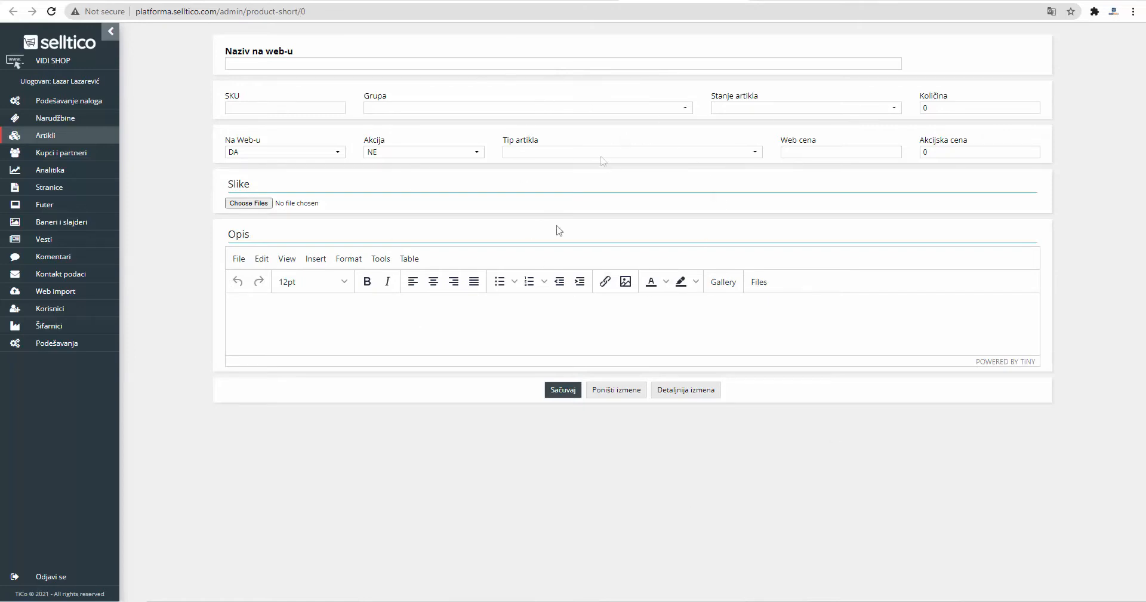
left_click(562, 64)
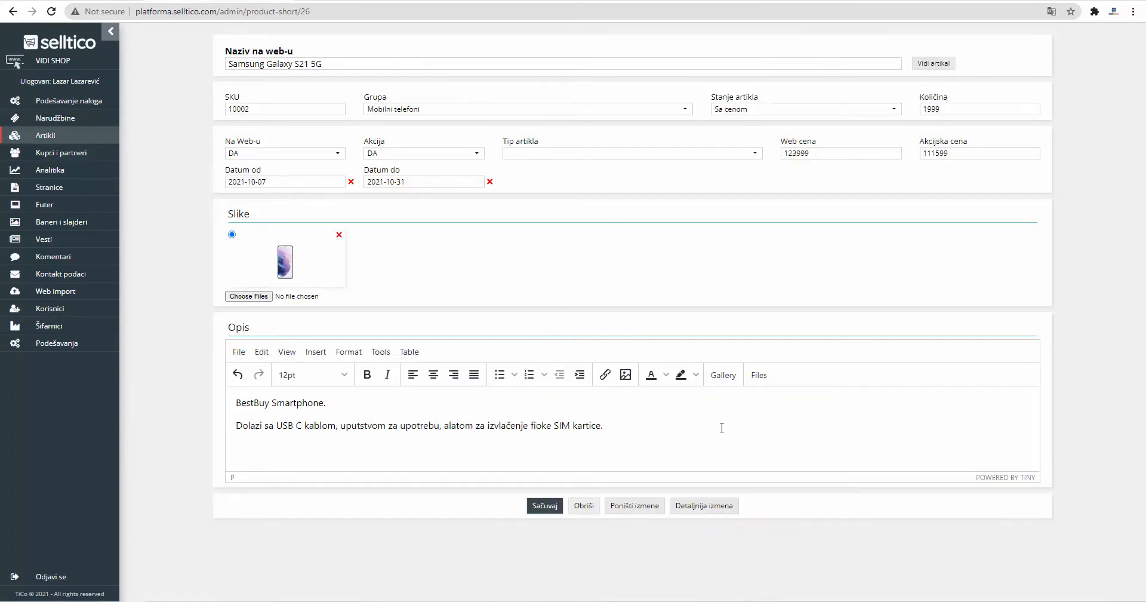
left_click(555, 508)
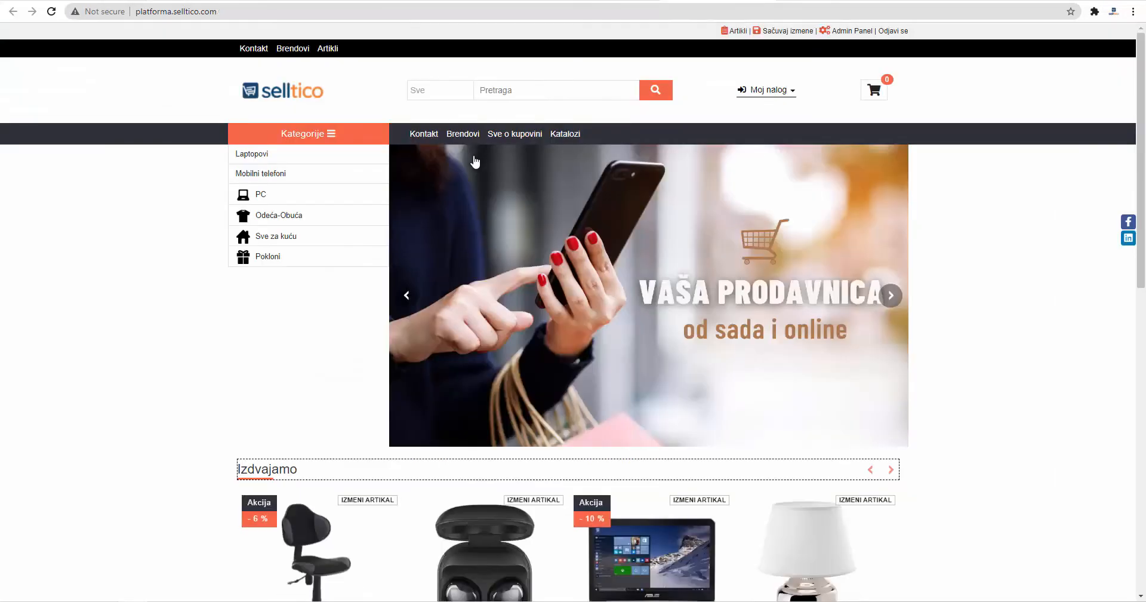
scroll(448, 187, "down", 8)
mouse_move(310, 405)
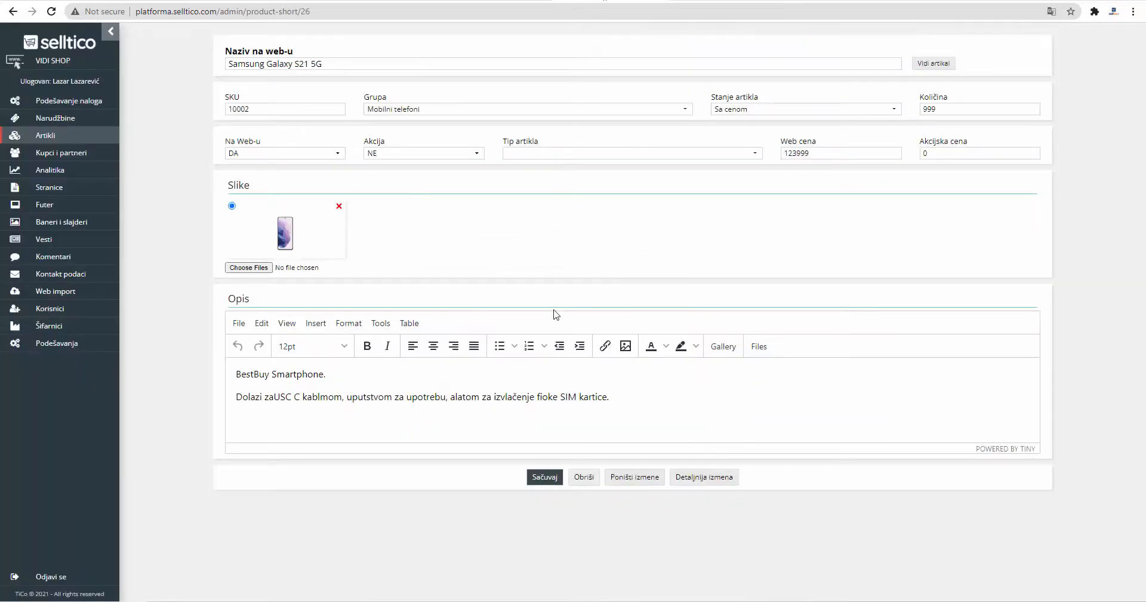
In the article's detailed edit, set manufacturer Samsung, weight 120 g, supplier code 12001 and retail price 144449
left_click(700, 480)
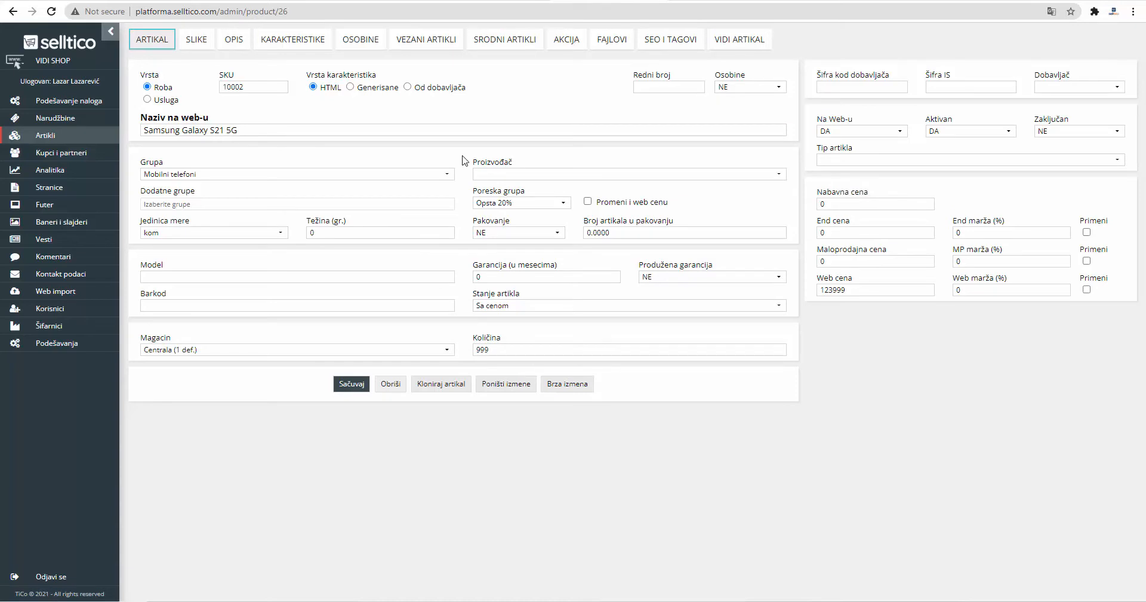
left_click(510, 176)
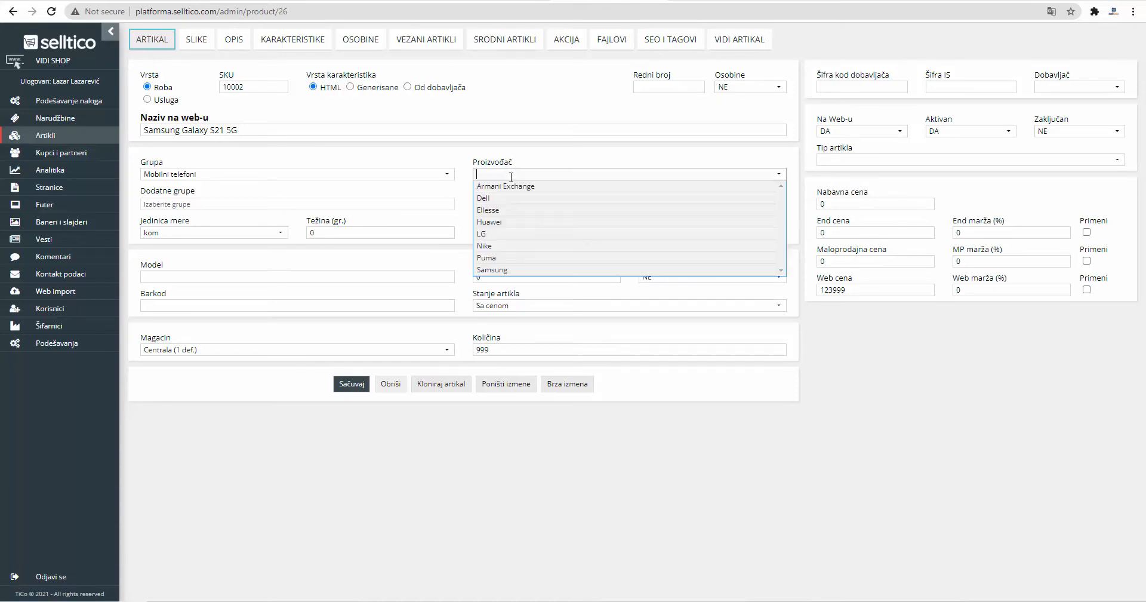
left_click(482, 270)
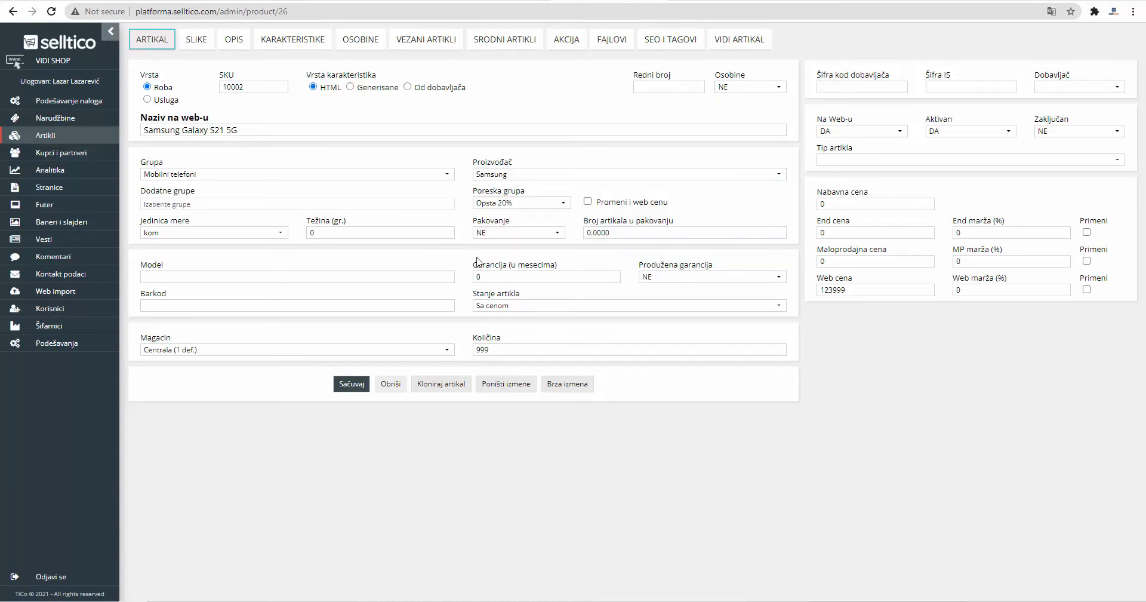
left_click(379, 232)
type("120")
left_click(857, 90)
double_click(819, 261)
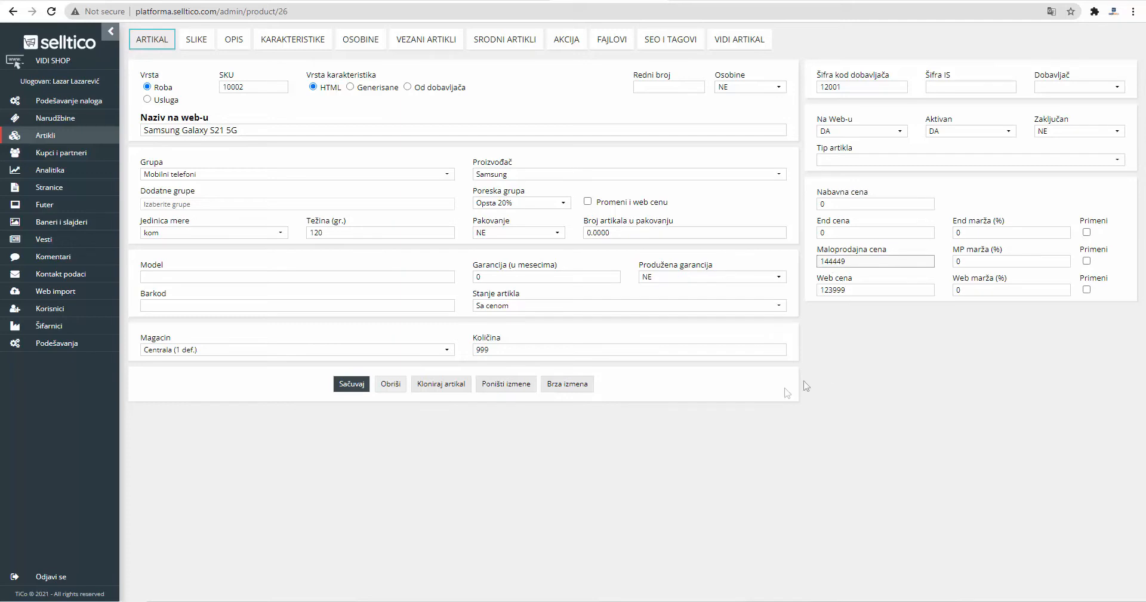
left_click(597, 409)
Create and save a new article status named Uskoro dostupno, active for B2C, with its price display option chosen
left_click(629, 307)
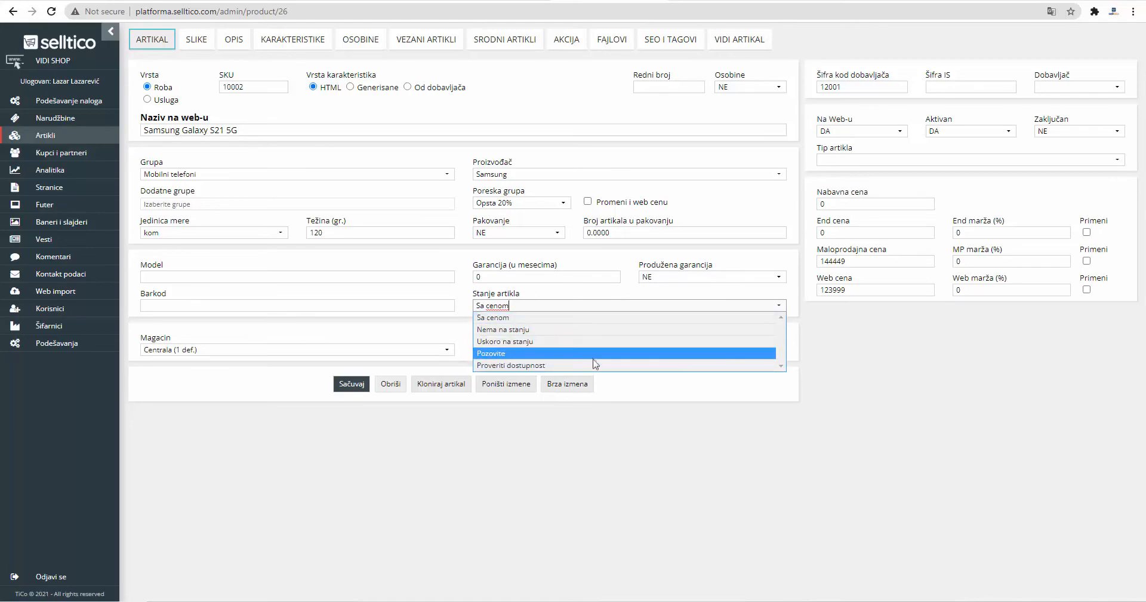
left_click(63, 330)
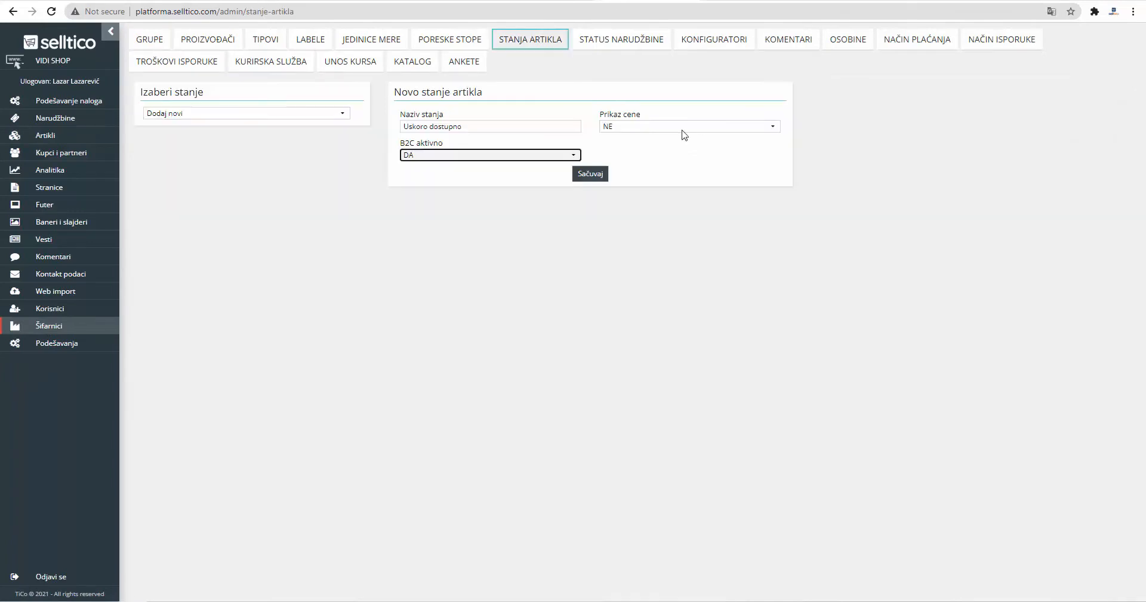
left_click(684, 128)
left_click(681, 142)
left_click(597, 175)
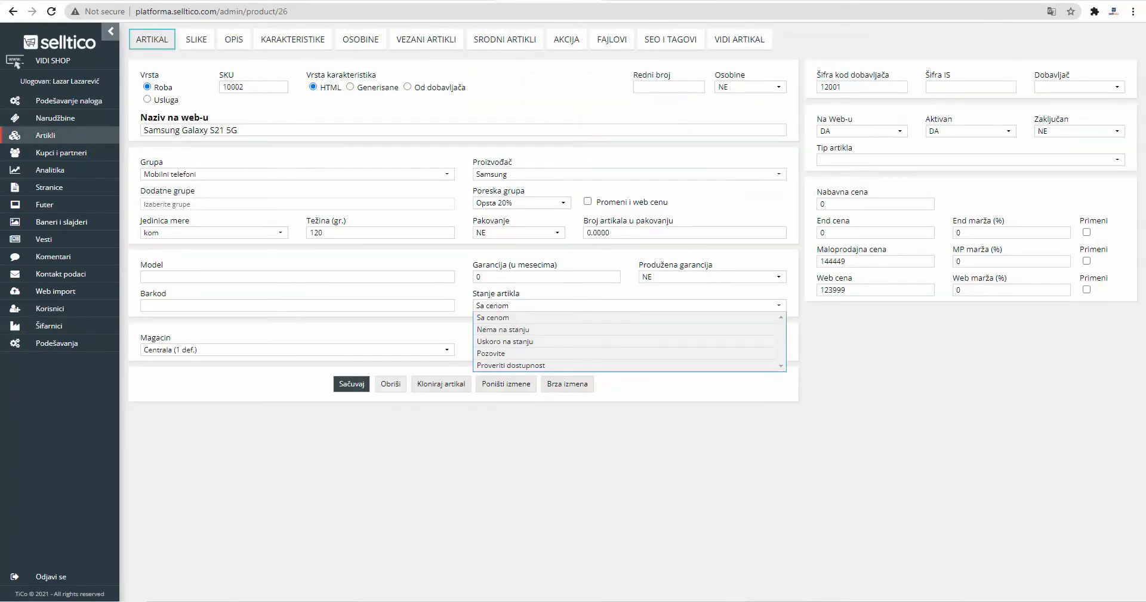
Set the Samsung Galaxy S21 5G's status to Uskoro dostupno and save the article
left_click(357, 387)
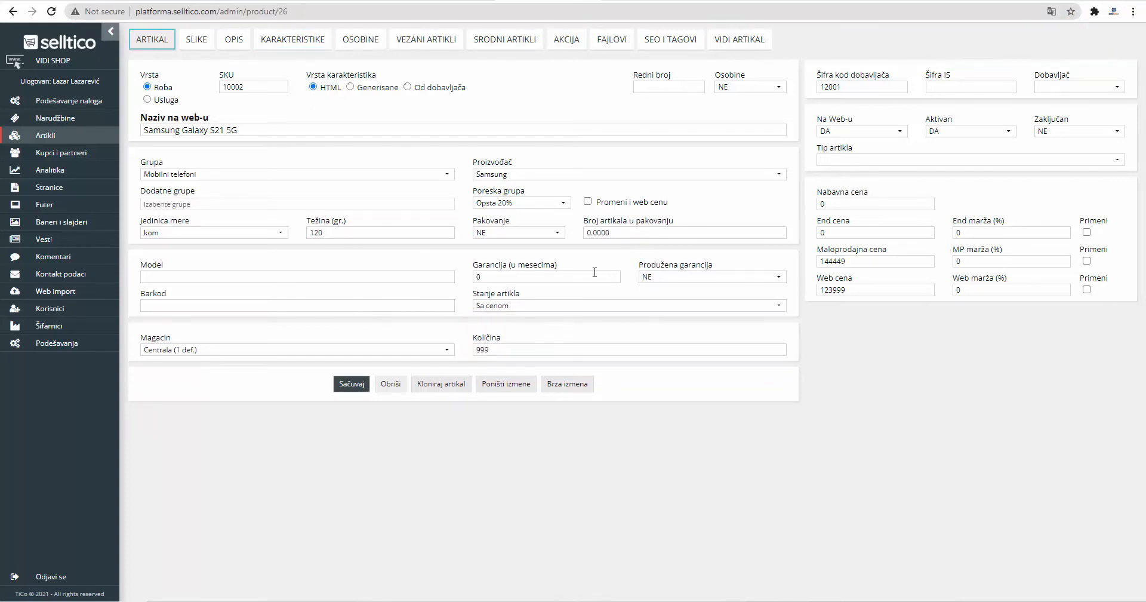
left_click(543, 304)
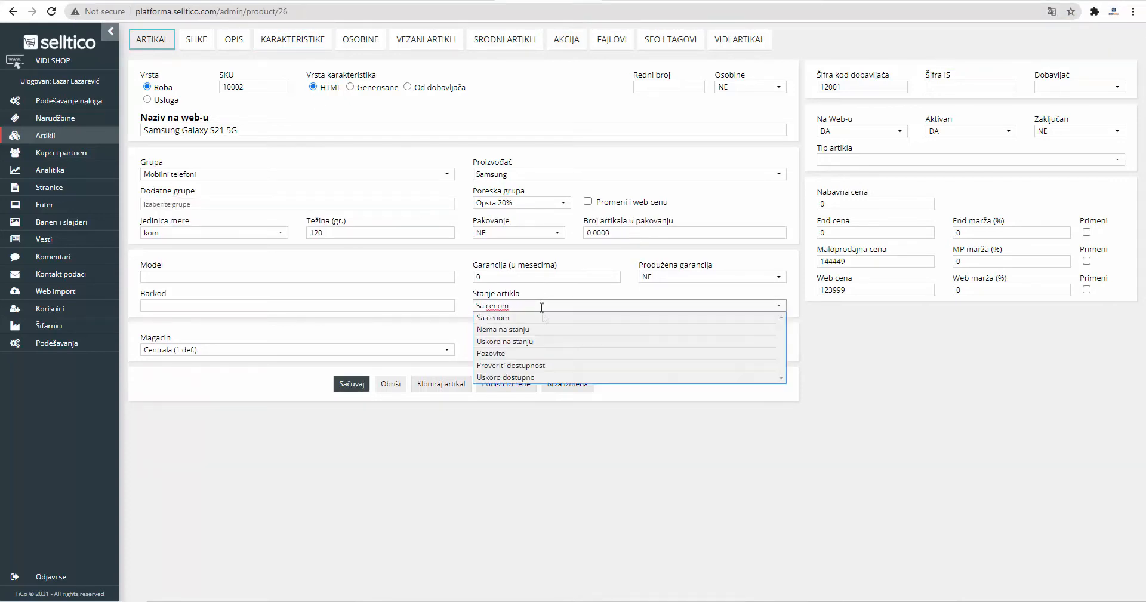
left_click(551, 375)
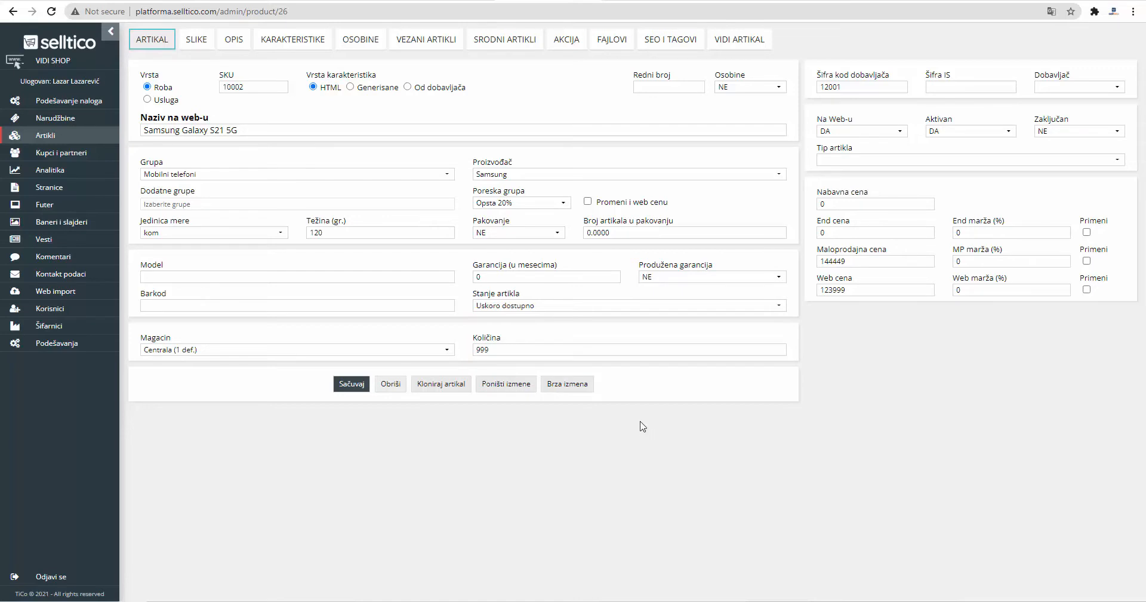
left_click(357, 387)
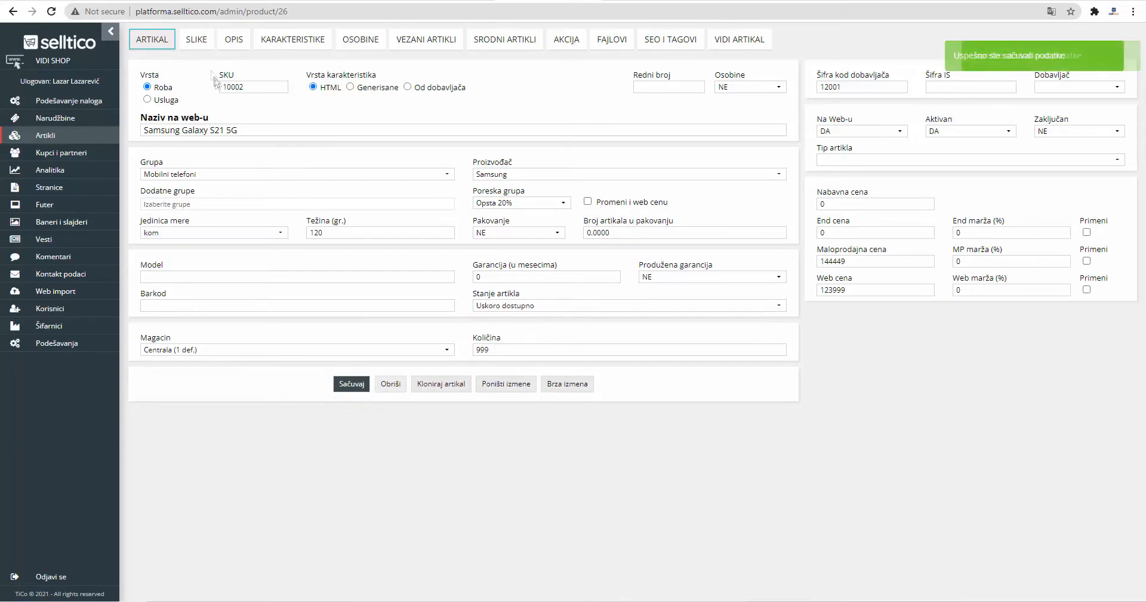
Upload and save SM-G991BZ_image002_300_450.png as an additional article picture, and browse for another picture file
left_click(206, 44)
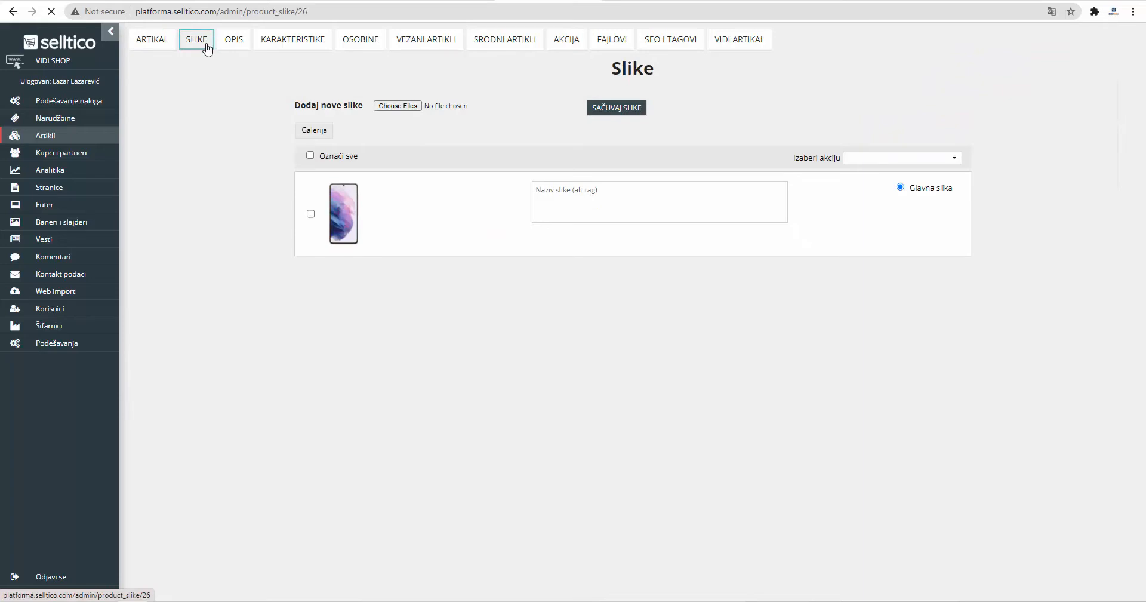
left_click(396, 107)
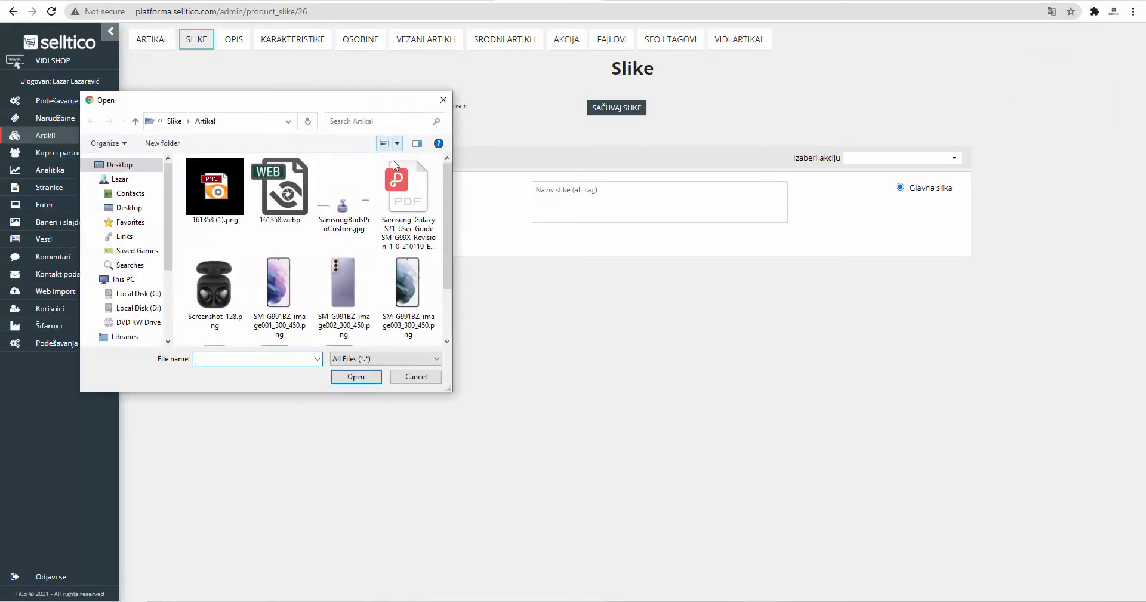
left_click(346, 278)
double_click(347, 278)
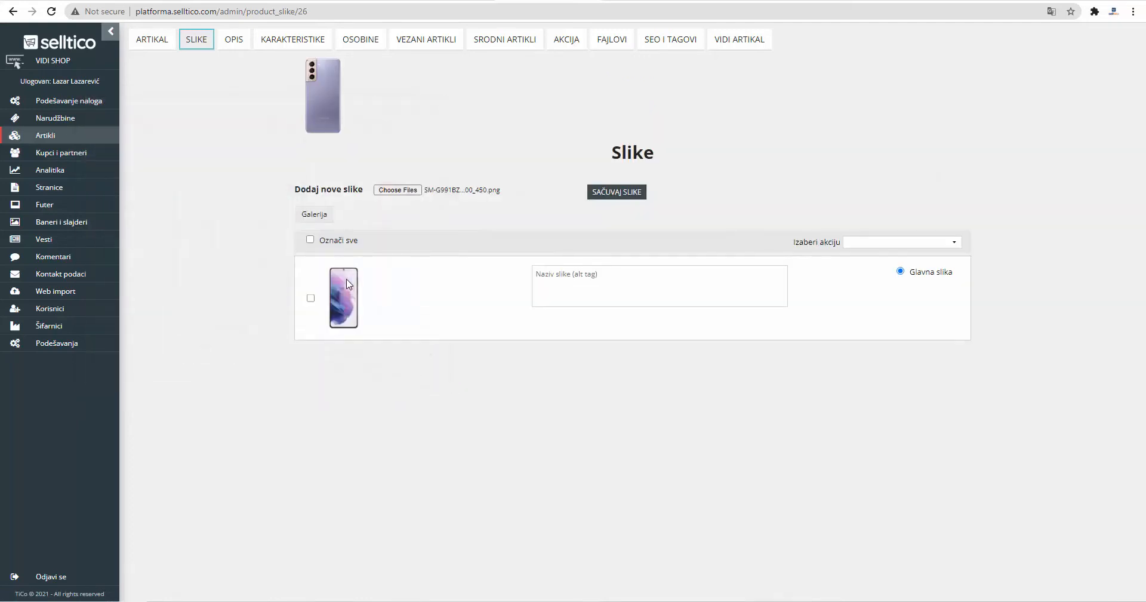
left_click(637, 193)
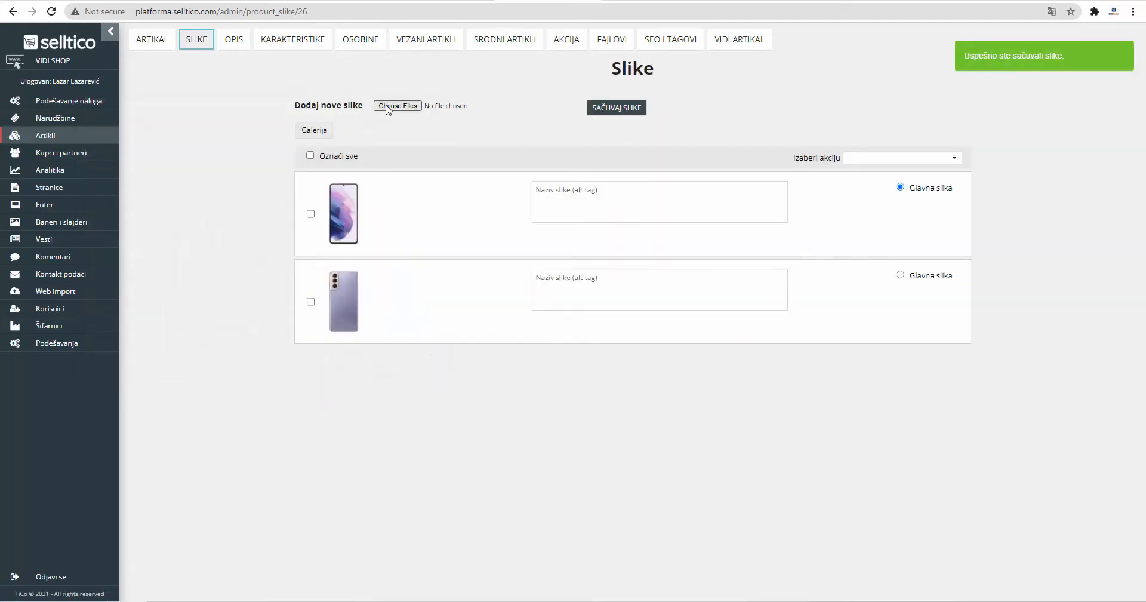
left_click(387, 106)
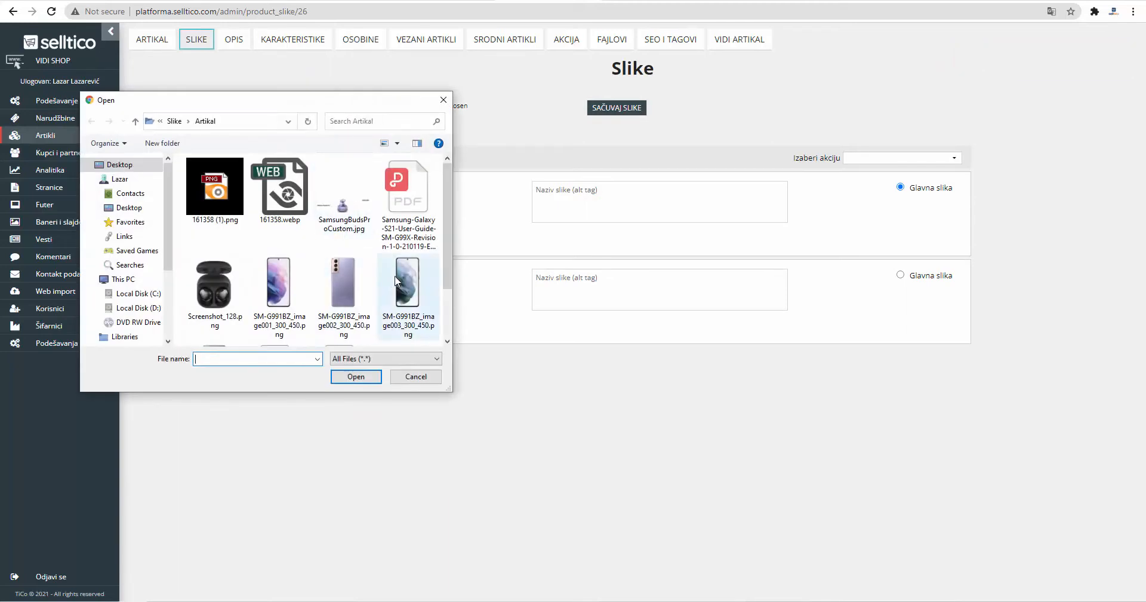
scroll(389, 279, "up", 2)
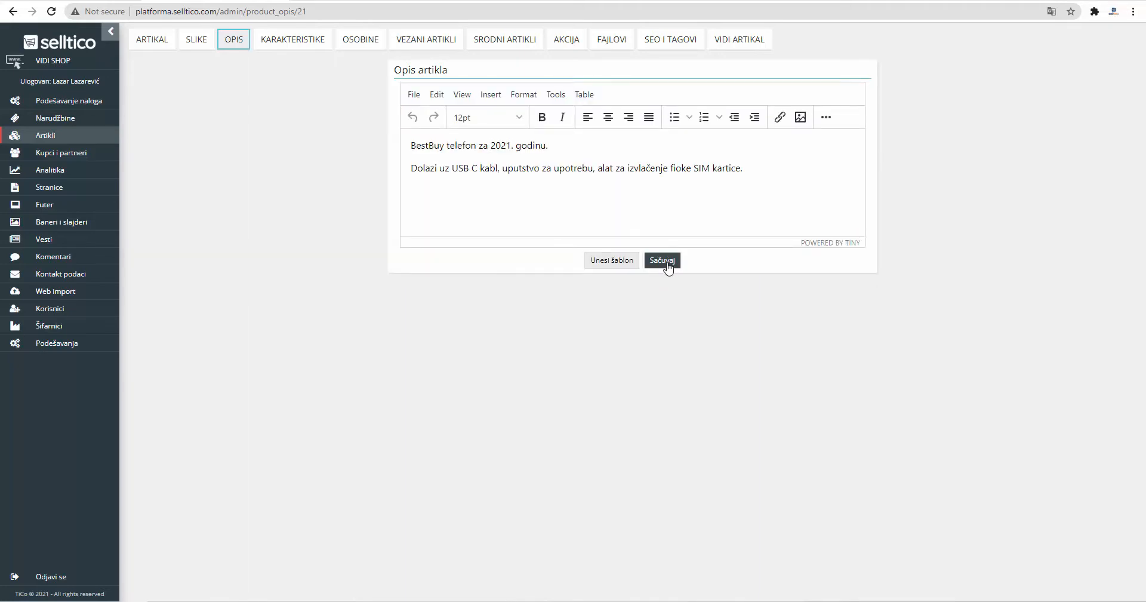
Choose HTML as the article's characteristics type
left_click(294, 43)
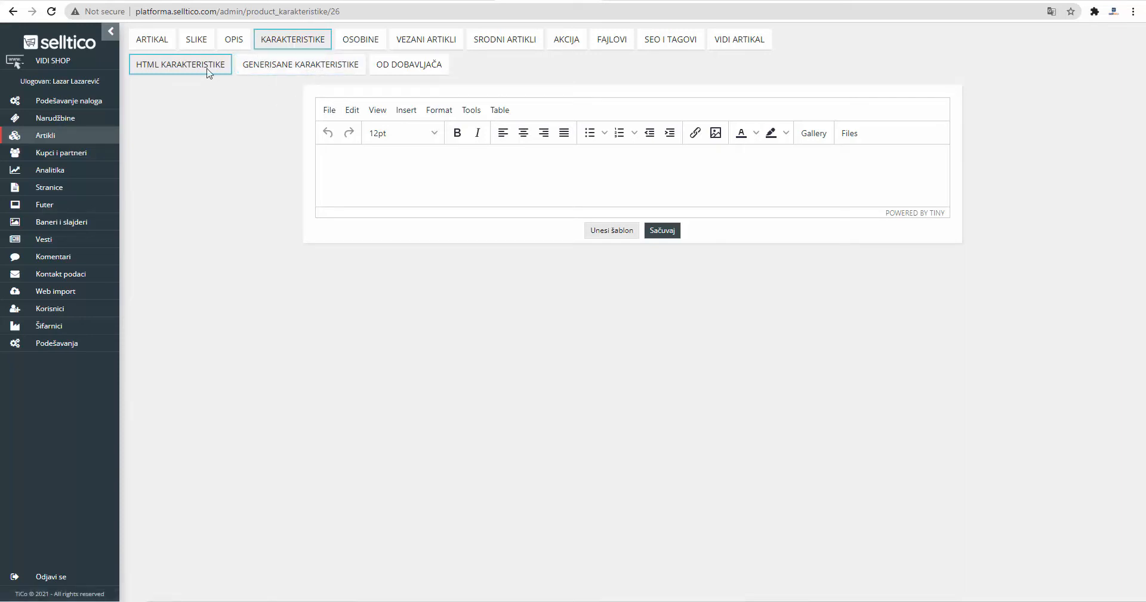
left_click(151, 43)
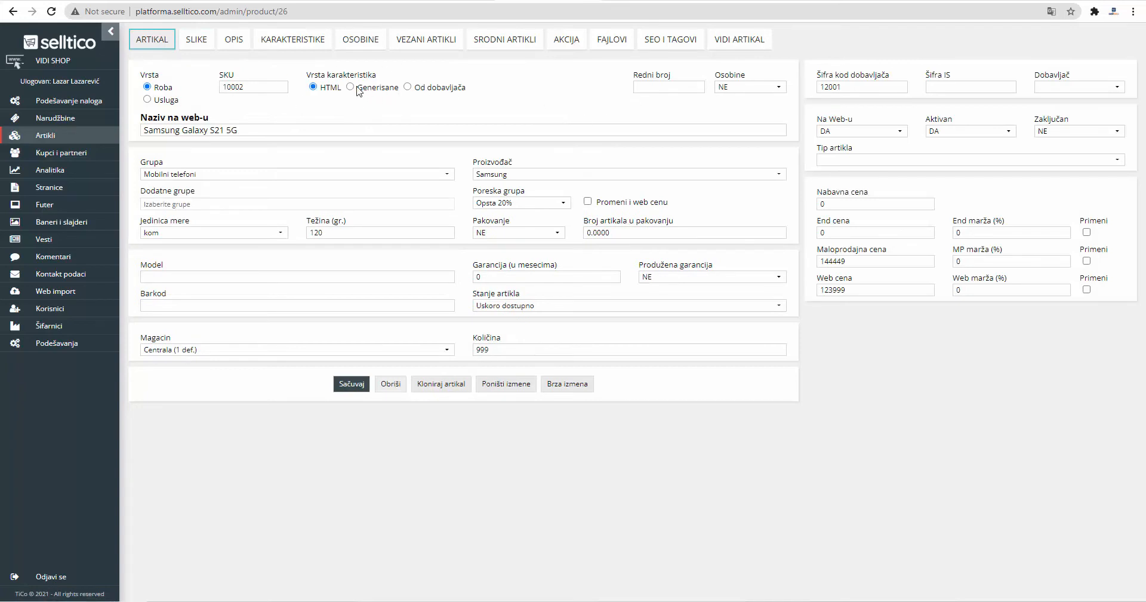
left_click(314, 87)
Insert a table with two columns and five rows into the article's HTML characteristics
left_click(293, 42)
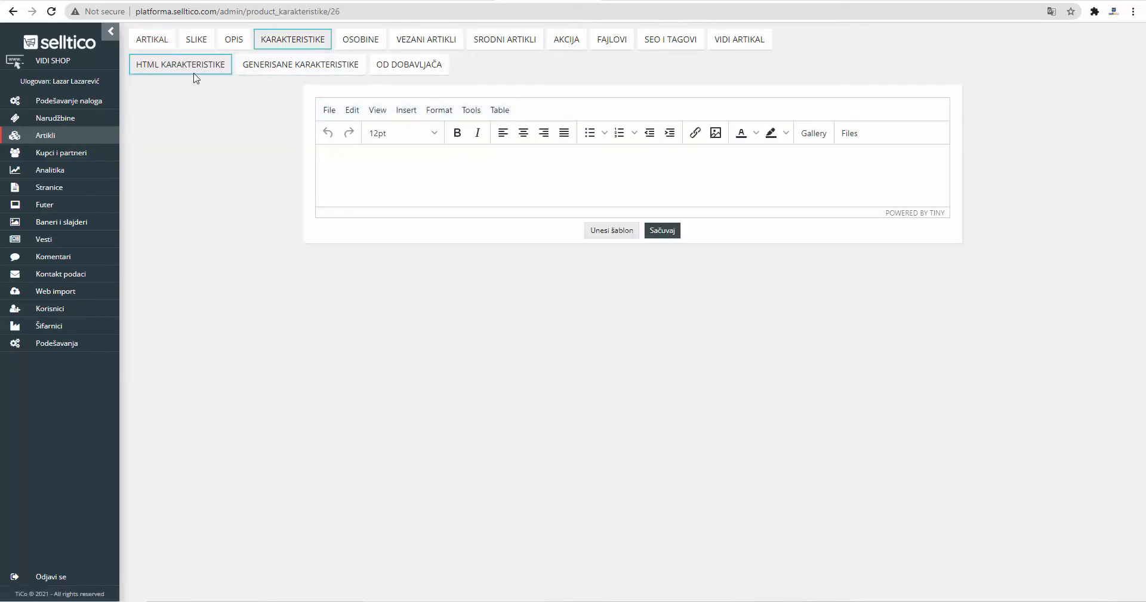
left_click(406, 111)
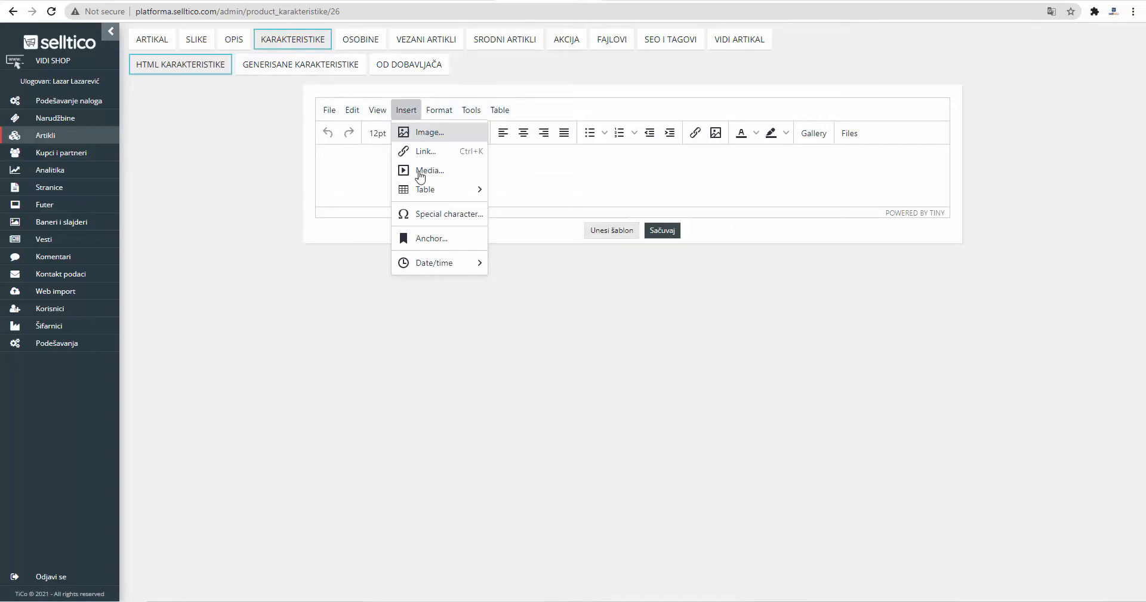
mouse_move(429, 194)
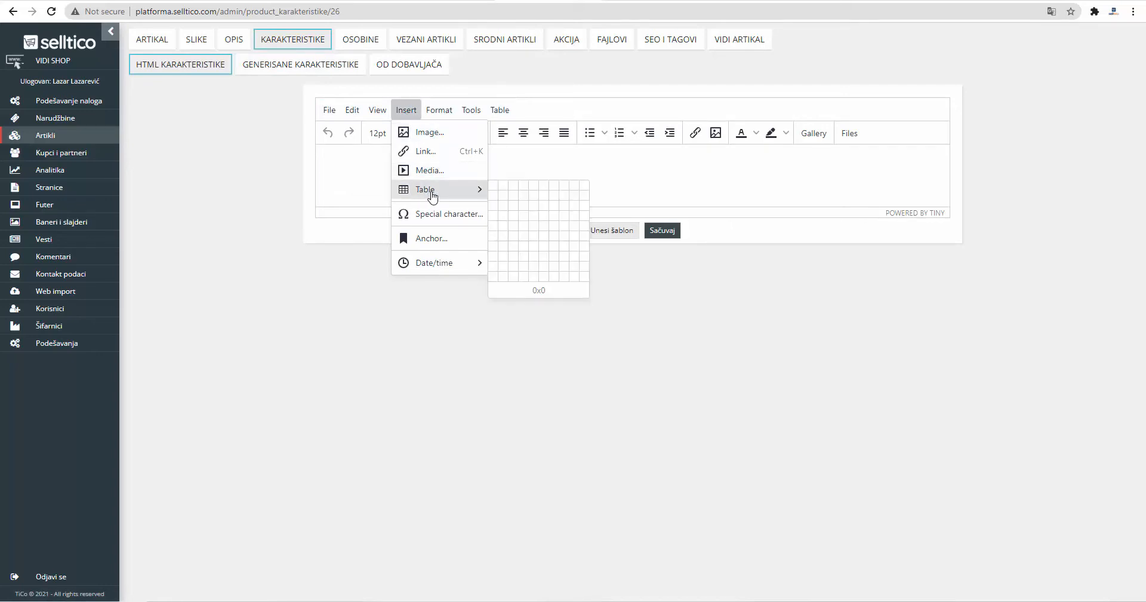
left_click(503, 232)
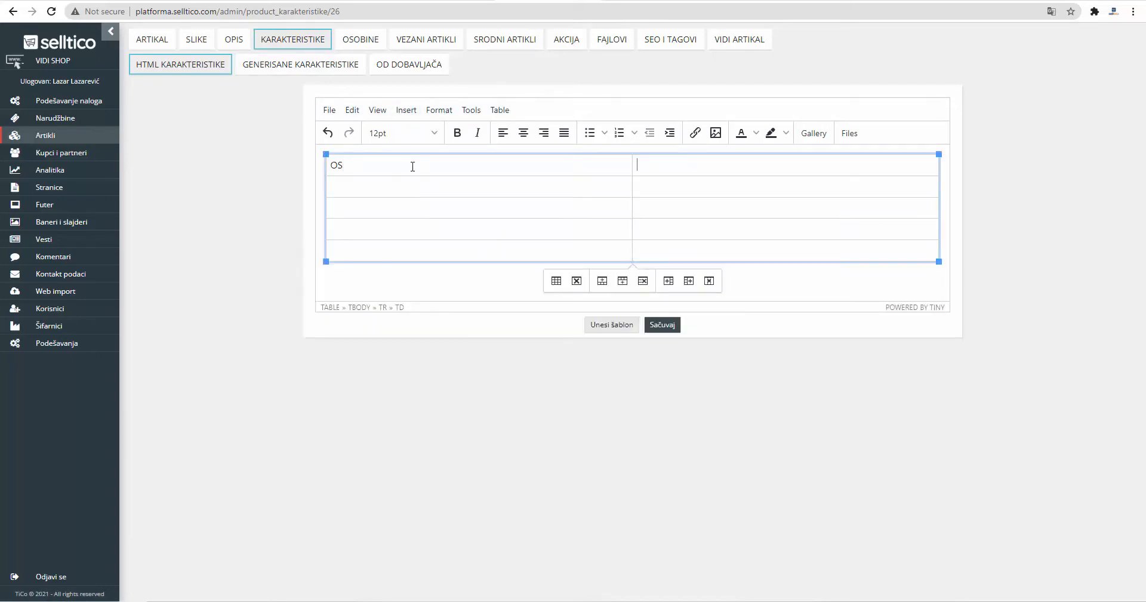
Fill the table with OS Android 11.0, Mreže Nano SIM, Dual SIM, Baterija Li-Ion 4000 mAh, Interna memorija 128 GB and RAM memorija 8 GB, and save
type("Androi")
type("d 11")
type("R")
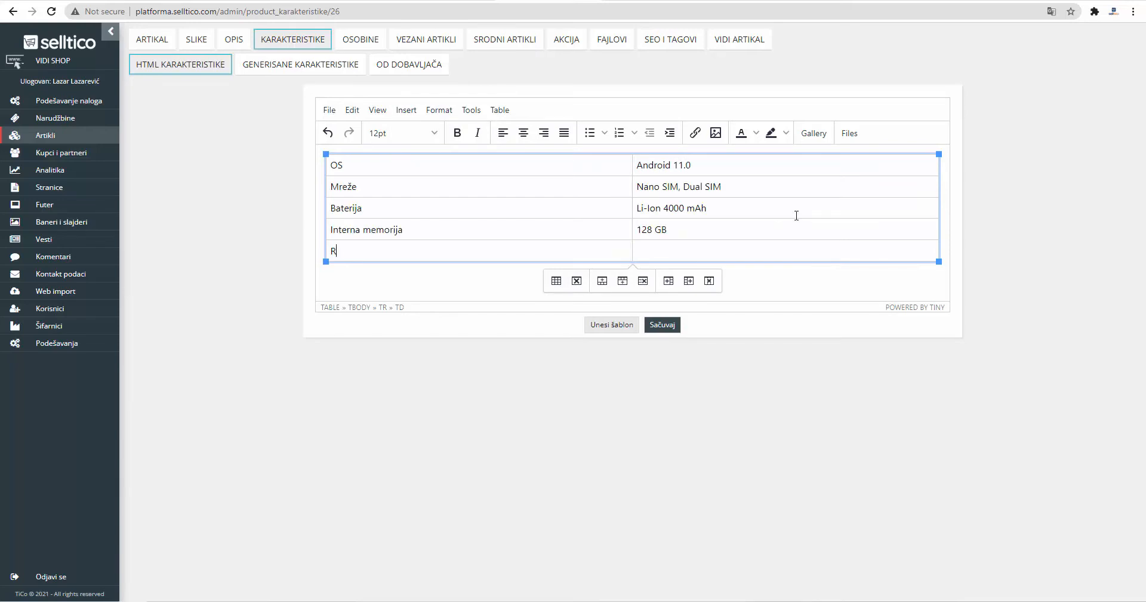
type("AM memorija")
left_click(666, 325)
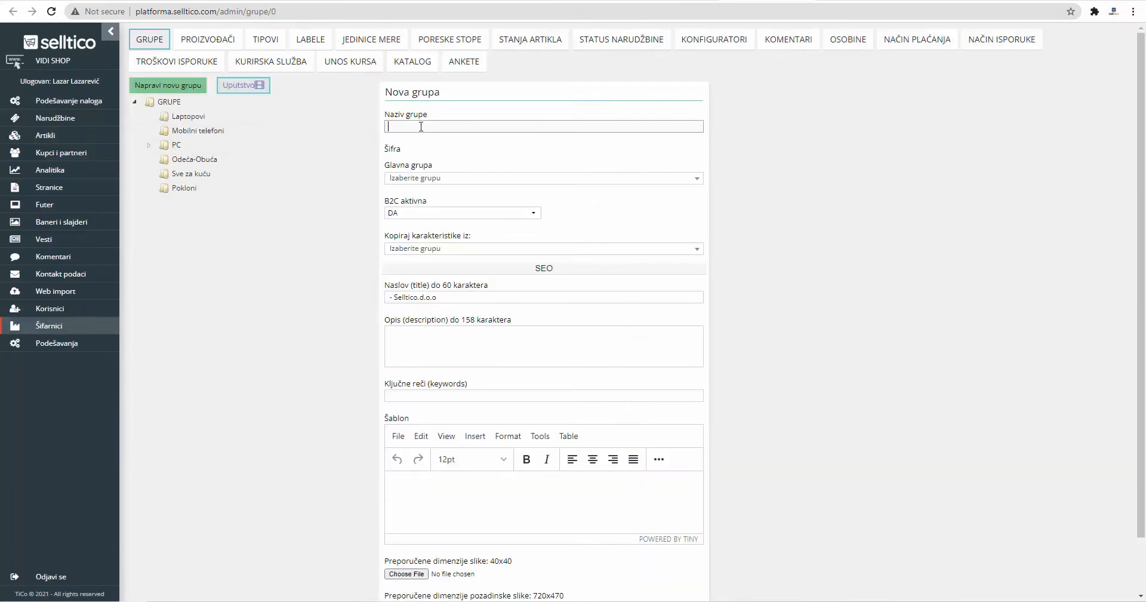
Open the Mobilni telefoni group, check its characteristics template table, and save the group
left_click(195, 130)
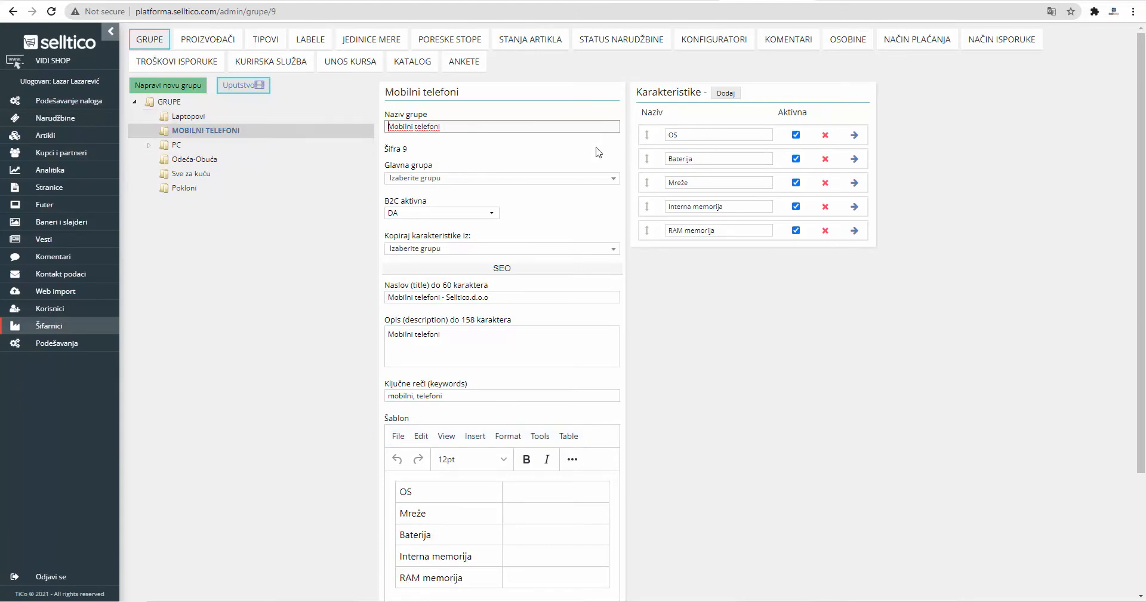
scroll(476, 351, "down", 2)
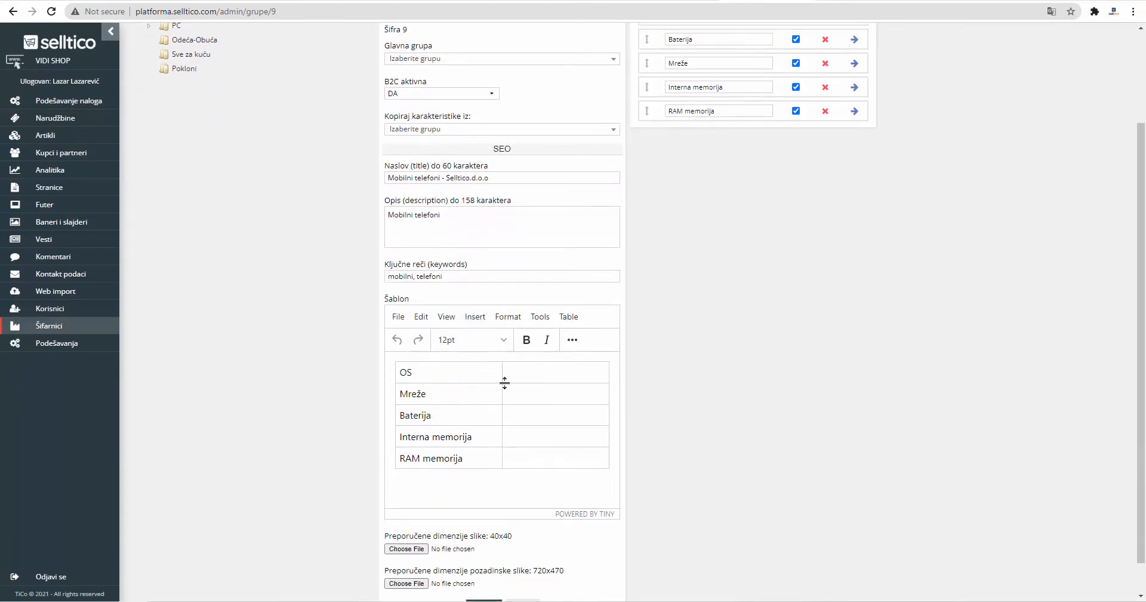
scroll(504, 382, "down", 1)
left_click(481, 572)
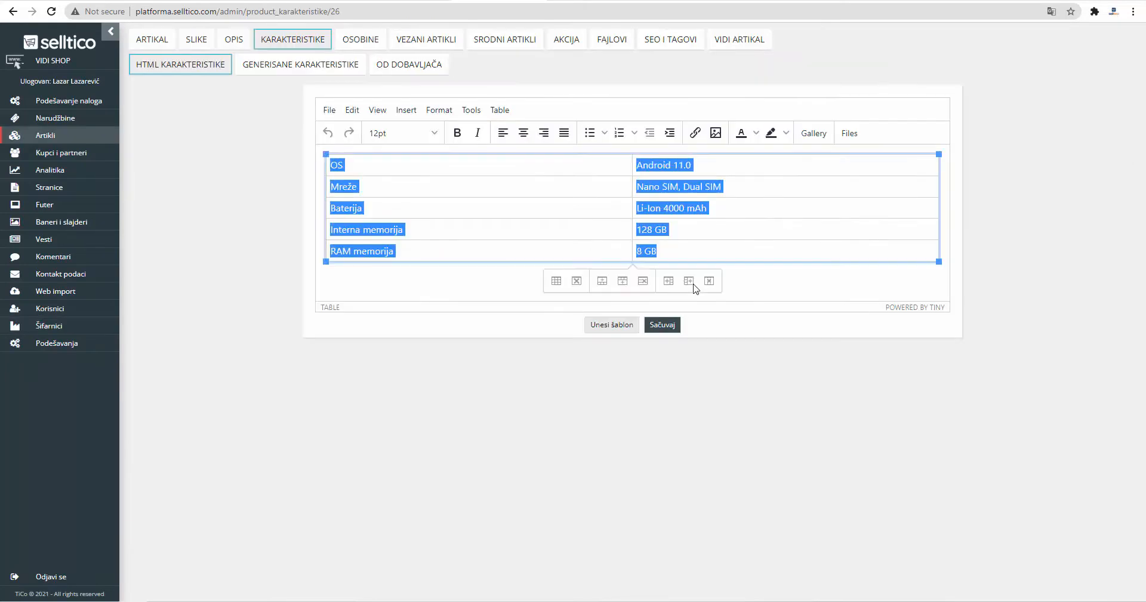
Delete the filled table from the article's HTML characteristics and insert the group's template instead
key("Delete")
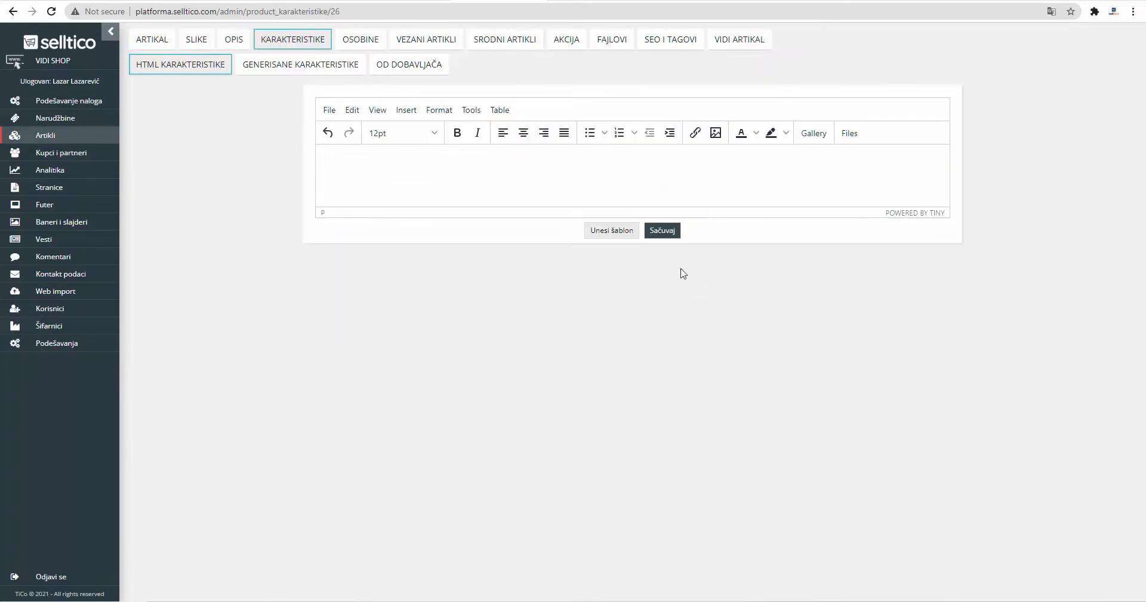
left_click(618, 233)
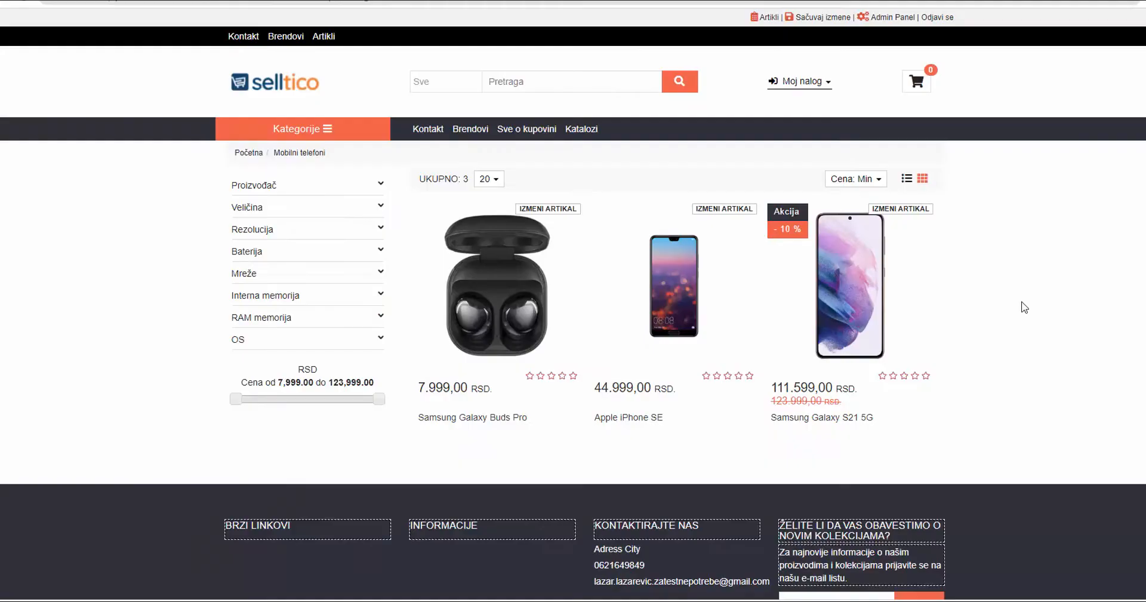
Filter the storefront's Mobilni telefoni category by manufacturer Samsung
left_click(375, 186)
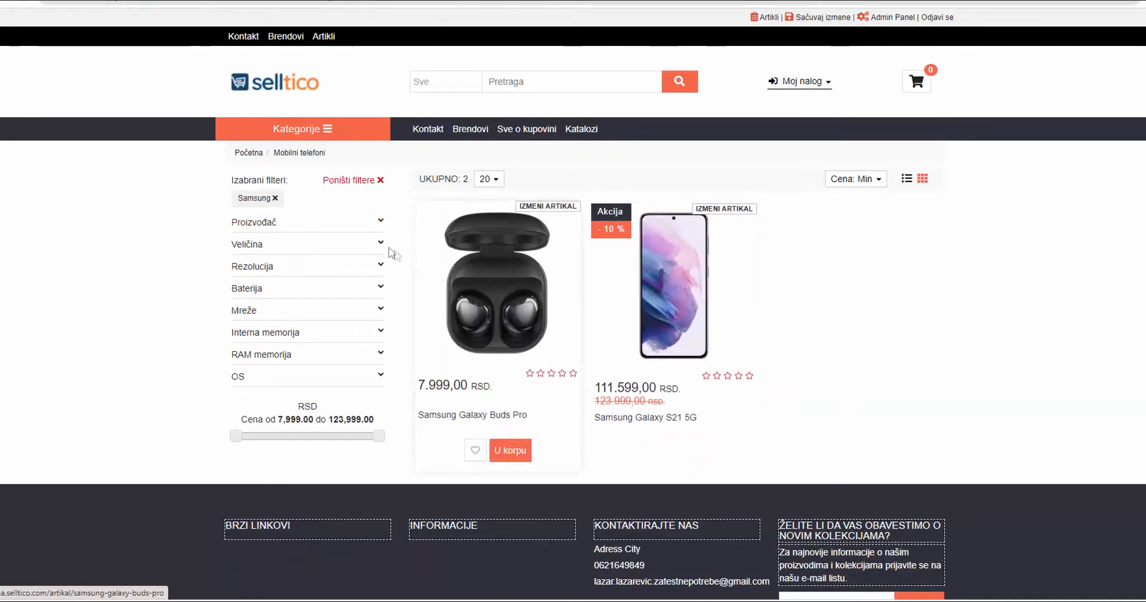
Clear the storefront's Samsung filter and add an OS characteristic to the Mobilni telefoni group
left_click(276, 198)
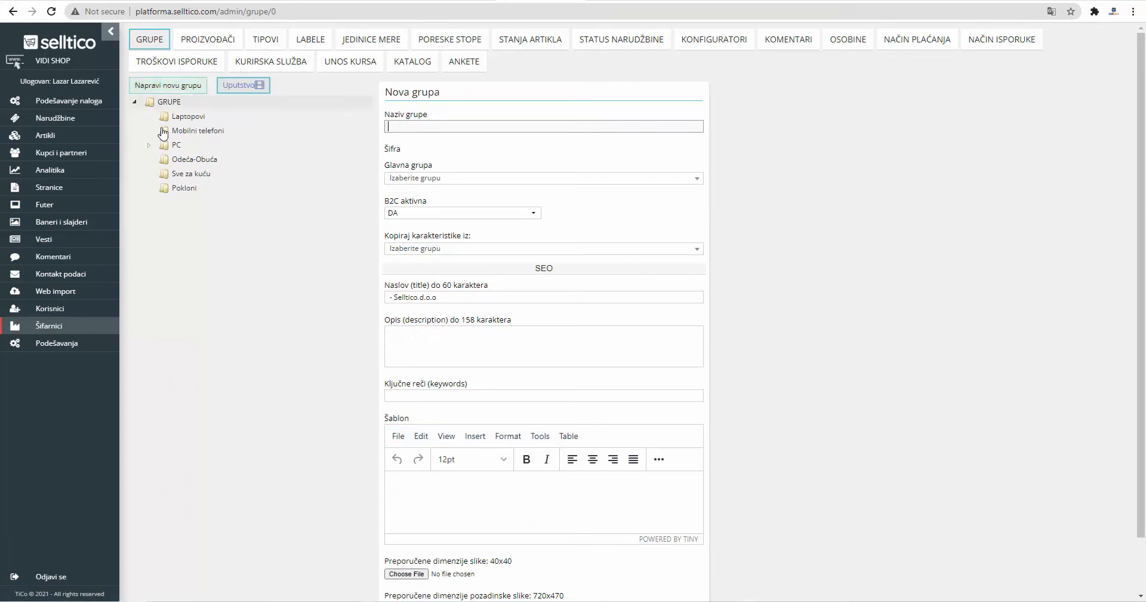
left_click(210, 142)
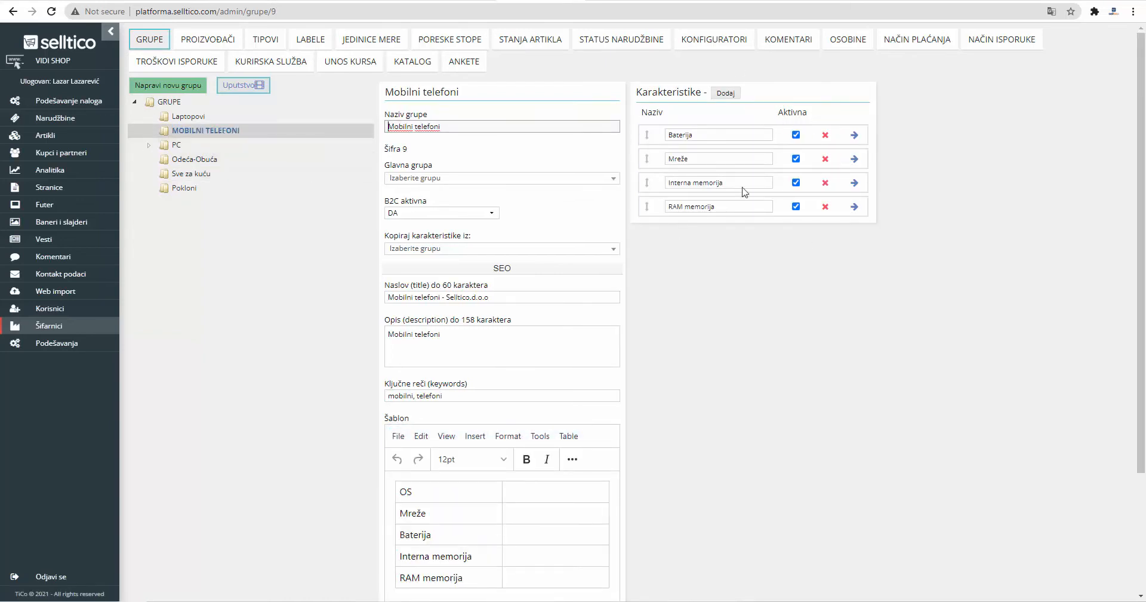
left_click(734, 94)
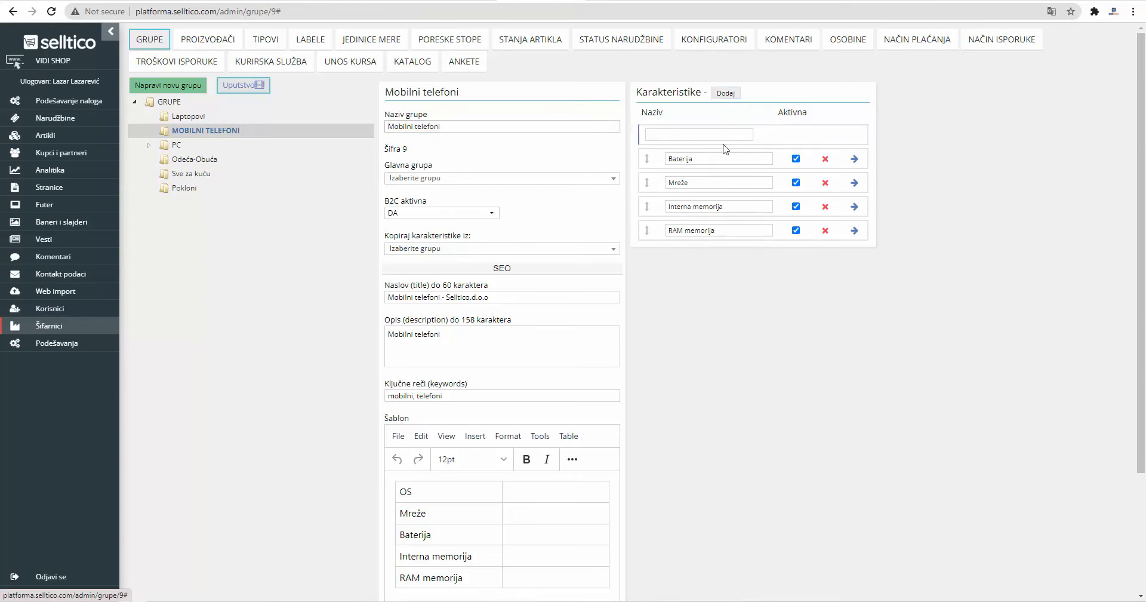
left_click(724, 138)
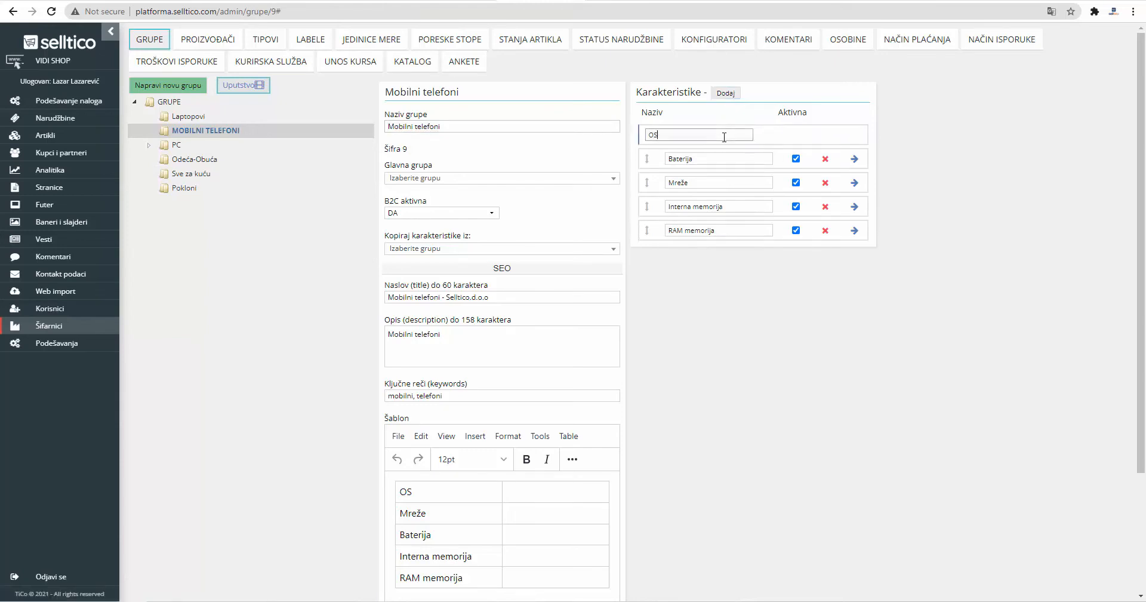
key("Return")
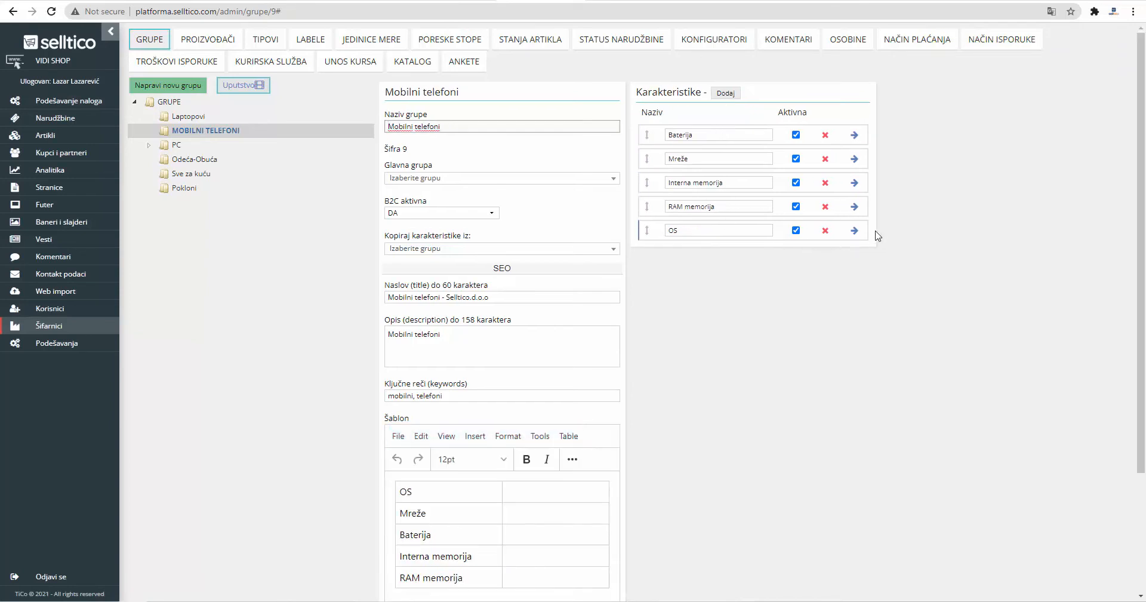
Add the values Android 11.0 and Android 10.0 to the group's OS characteristic
left_click(856, 232)
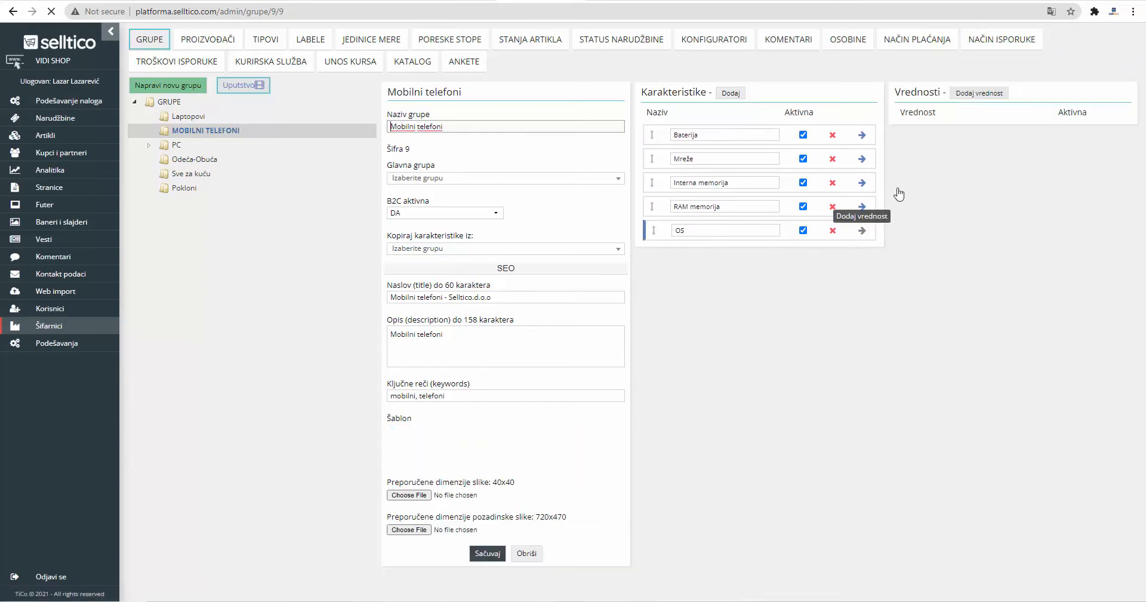
left_click(974, 93)
left_click(964, 132)
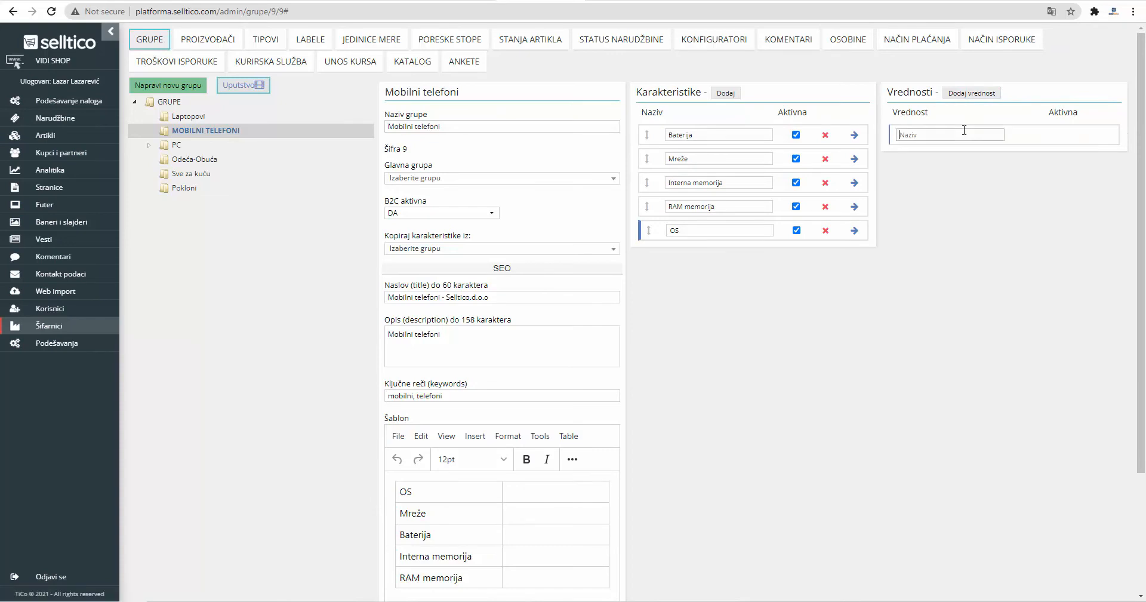
type("Android 11.0")
key("Return")
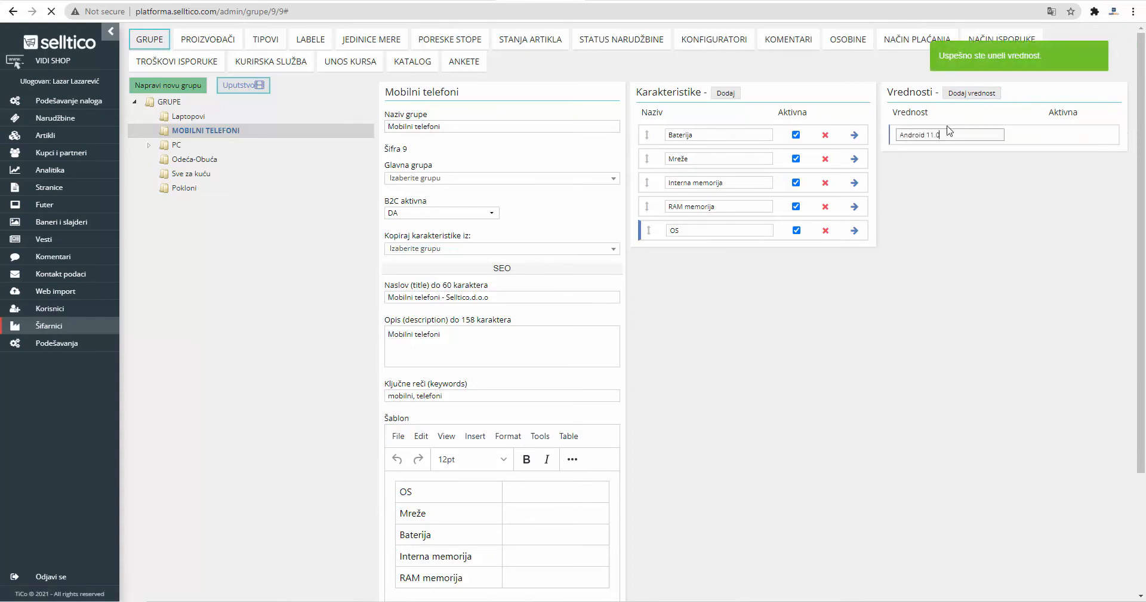
left_click(977, 95)
left_click(964, 132)
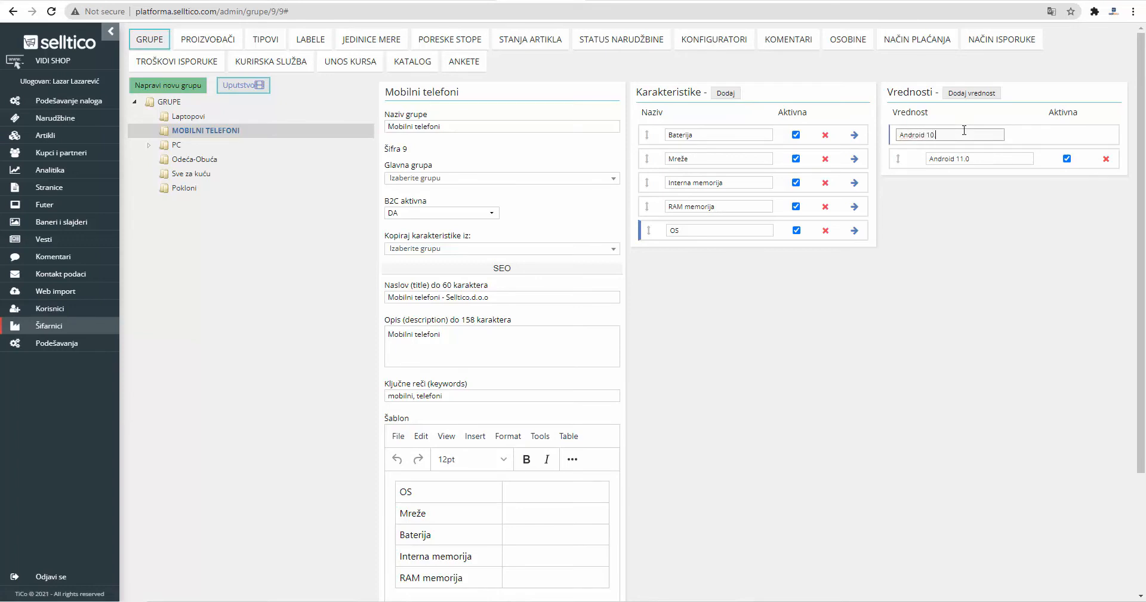
key("Return")
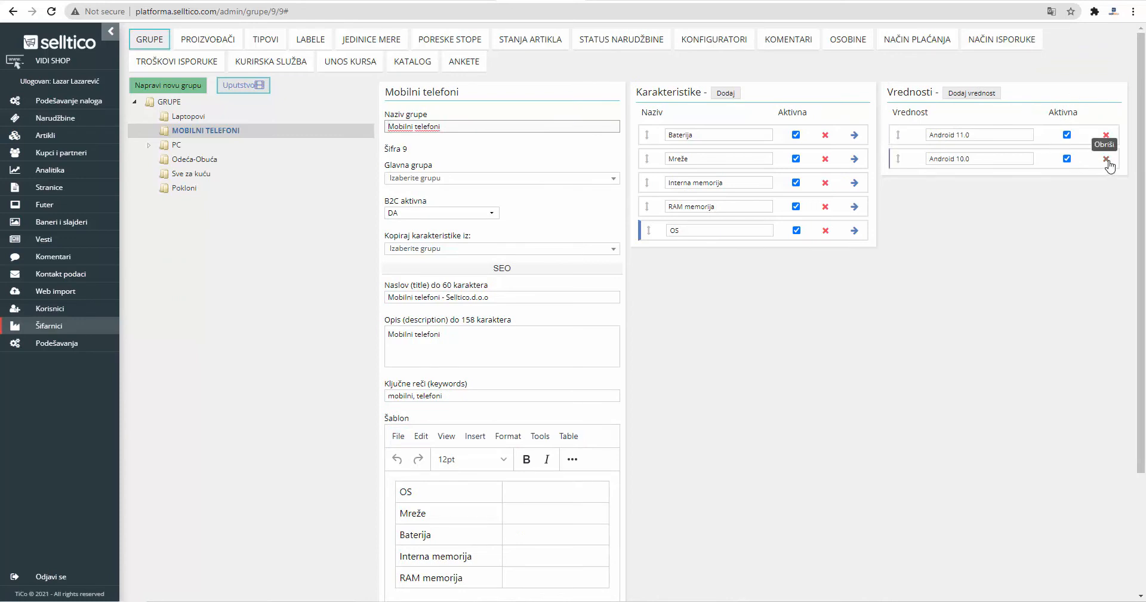
Delete the Android 10.0 value from the OS characteristic
left_click(1068, 159)
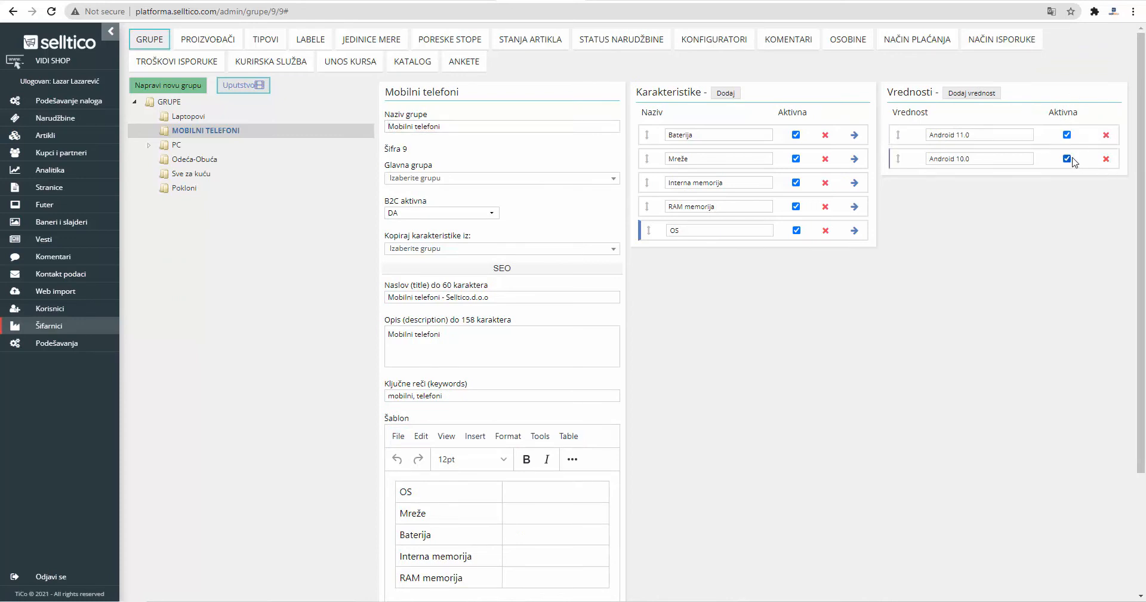
left_click(1107, 159)
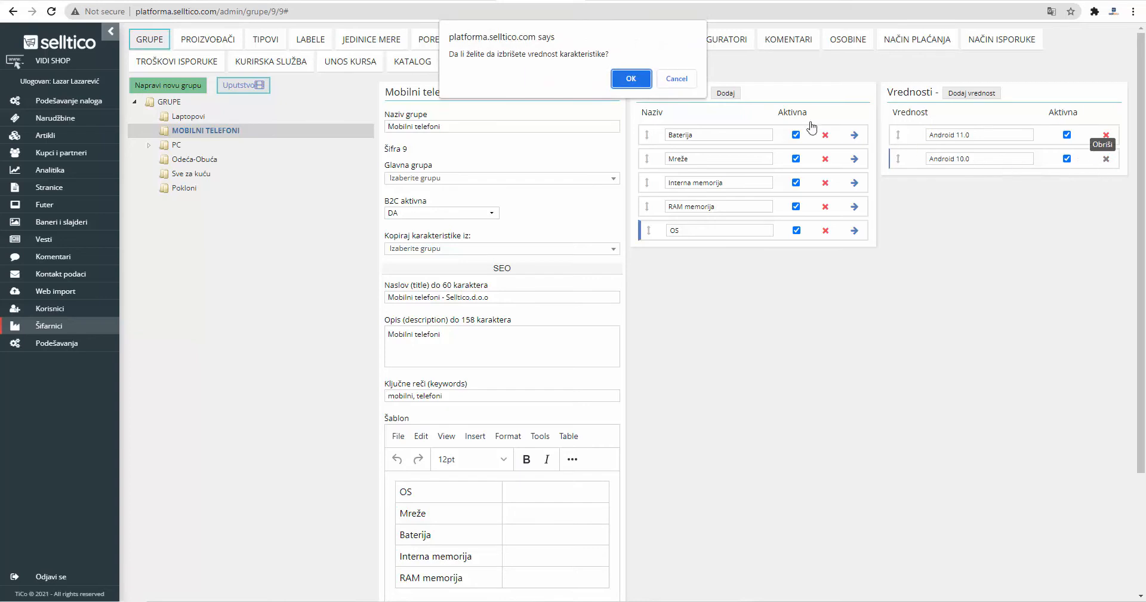
left_click(631, 78)
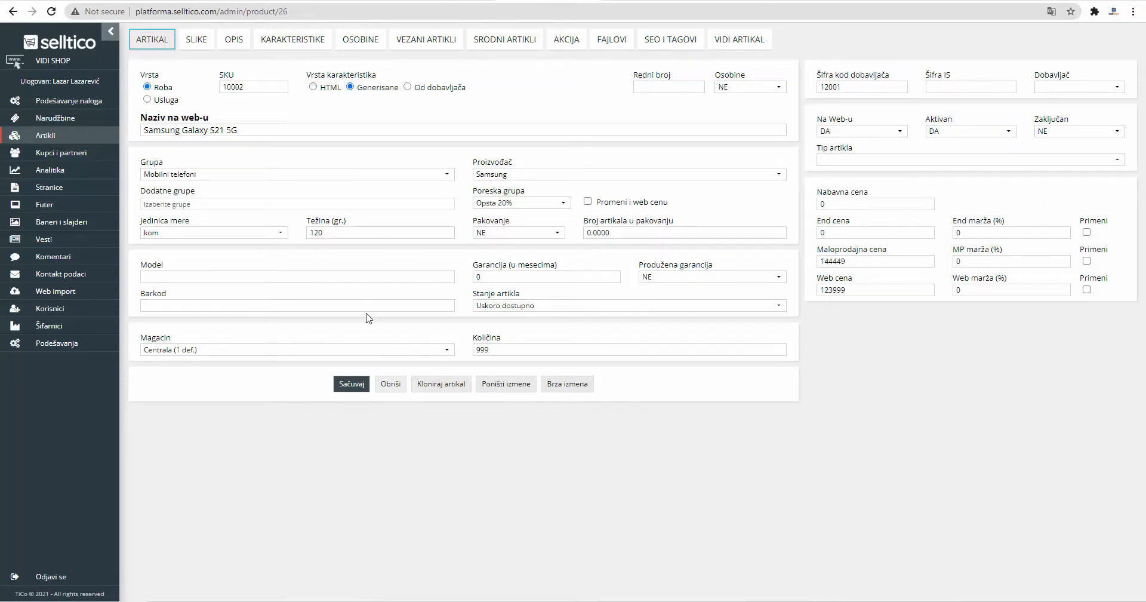
Save the Samsung Galaxy S21 5G article with characteristic type Generisane and open its generated characteristics
left_click(359, 385)
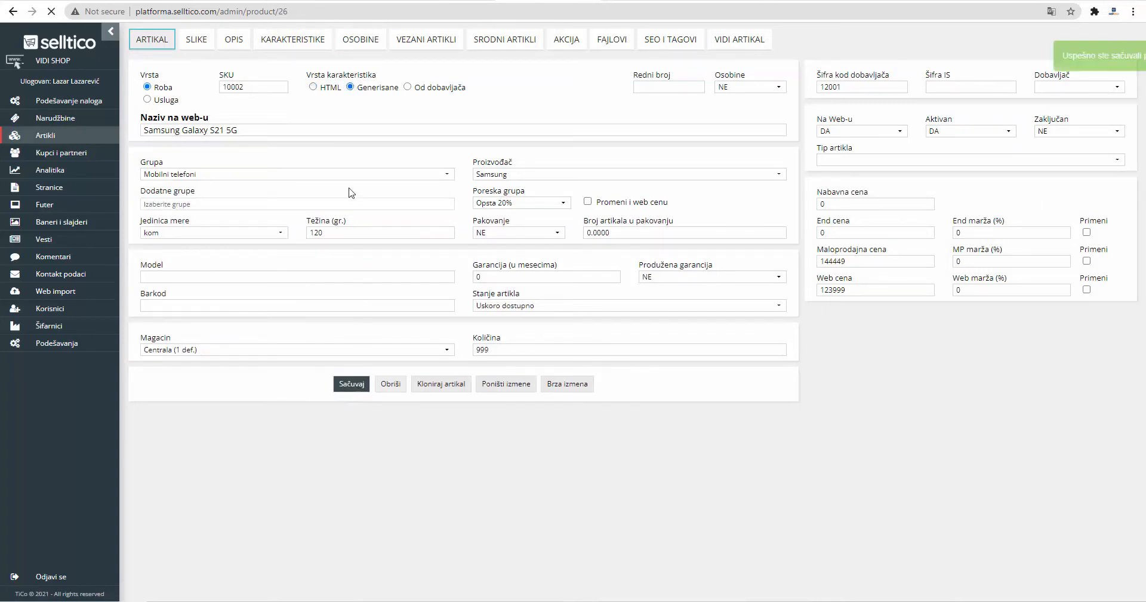
left_click(296, 38)
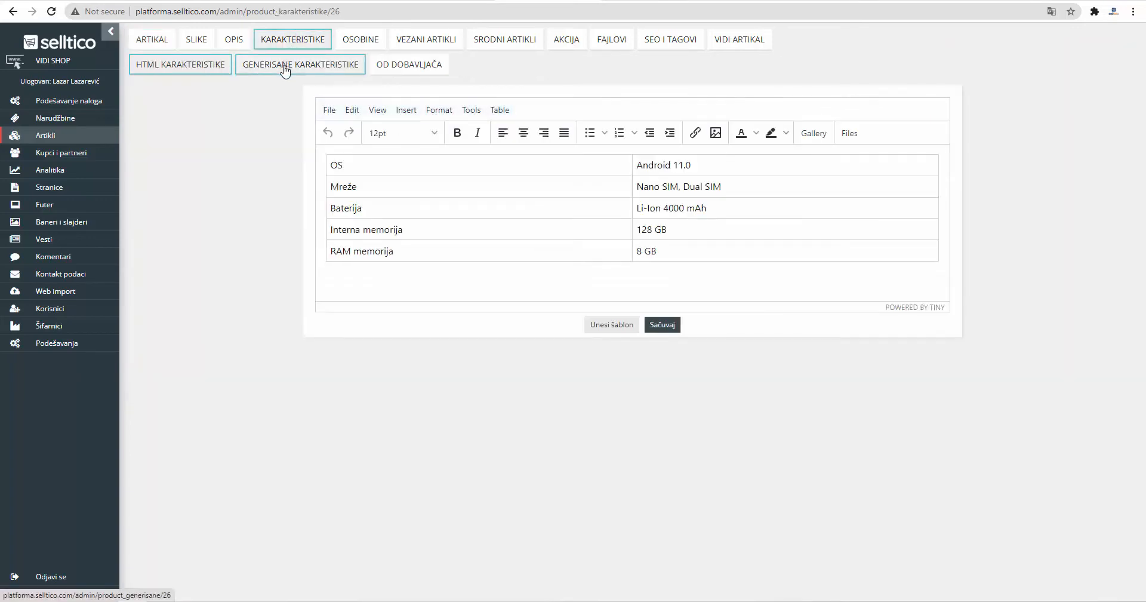
left_click(287, 69)
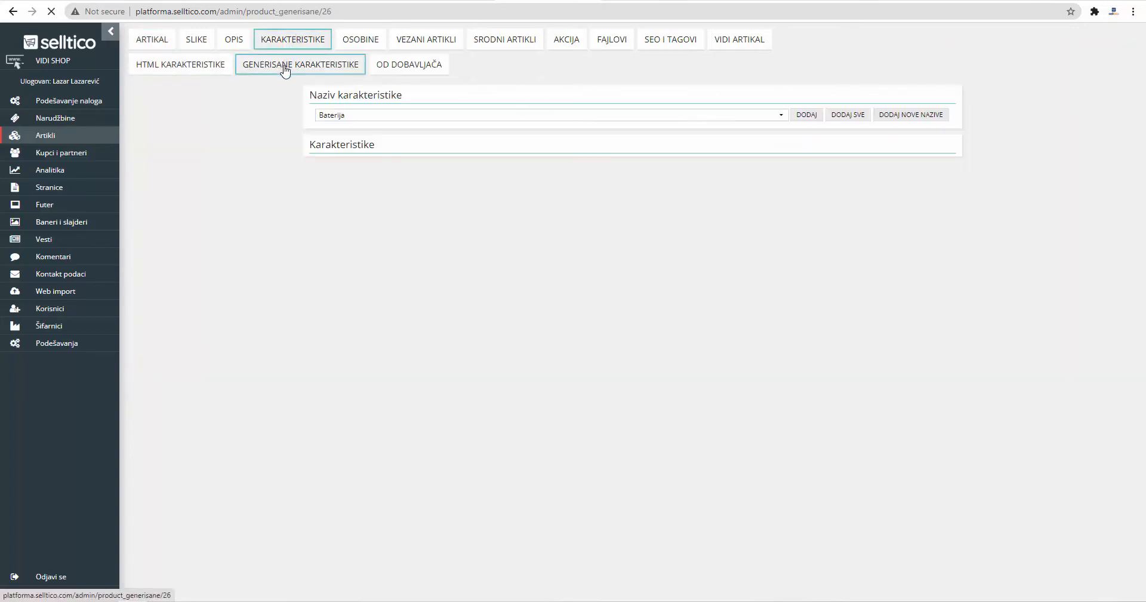
Add the Baterija characteristic to the article with order number 1 and the value 4000 mAh
left_click(642, 117)
left_click(640, 119)
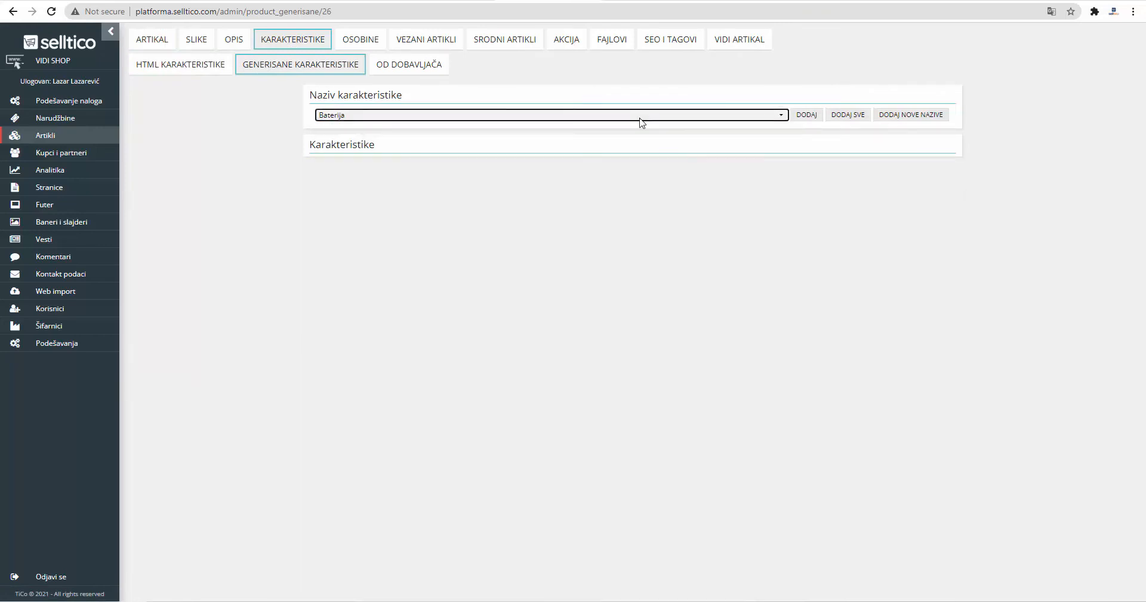
left_click(806, 114)
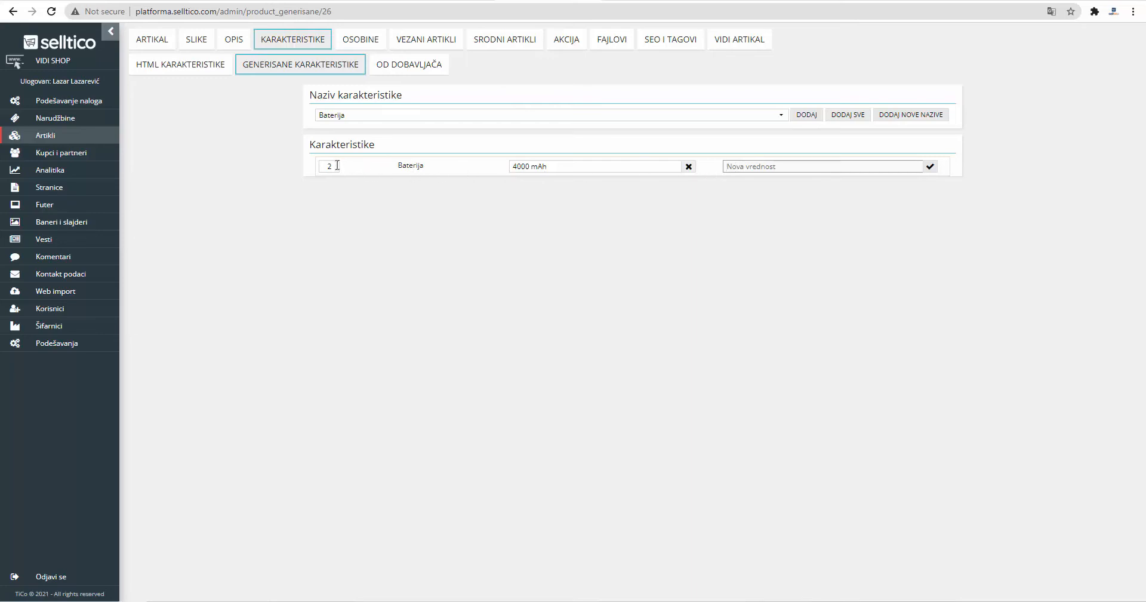
left_click_drag(338, 165, 324, 169)
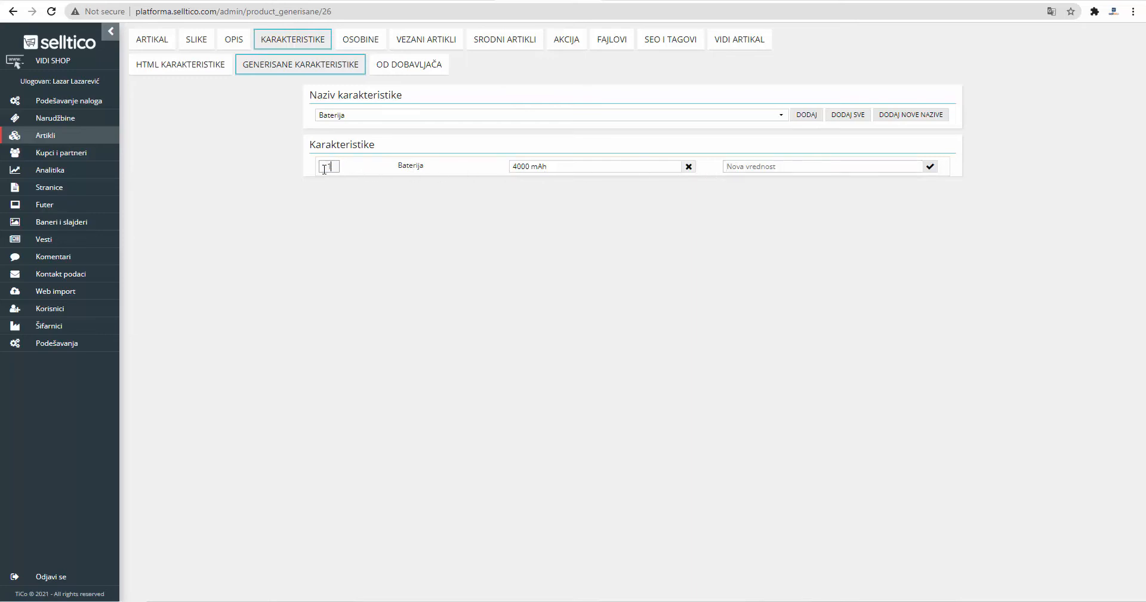
left_click(652, 171)
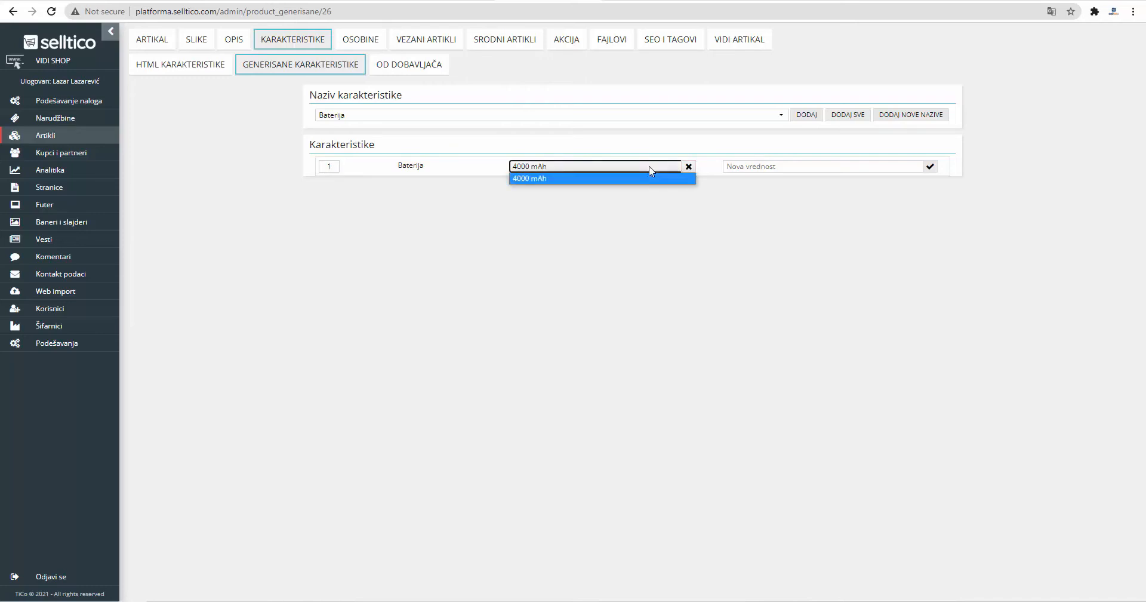
left_click(650, 170)
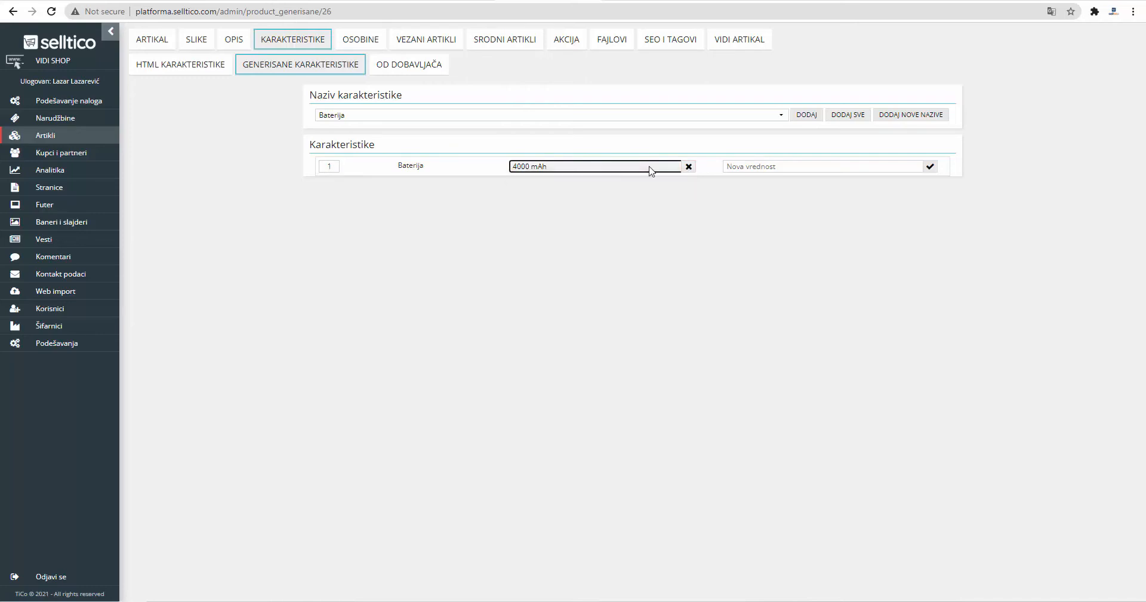
left_click(728, 167)
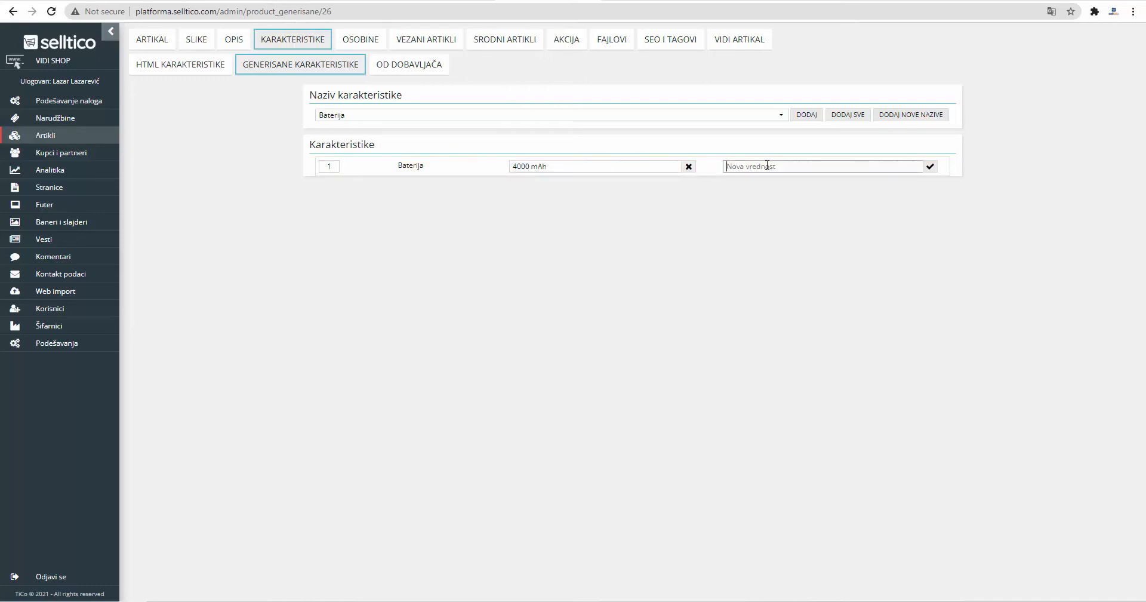
type("45000 mah")
left_click_drag(781, 171, 711, 162)
key("BackSpace")
Add the group's remaining characteristics Mreže, Interna memorija, RAM memorija and OS to the article's generated characteristics
left_click(906, 115)
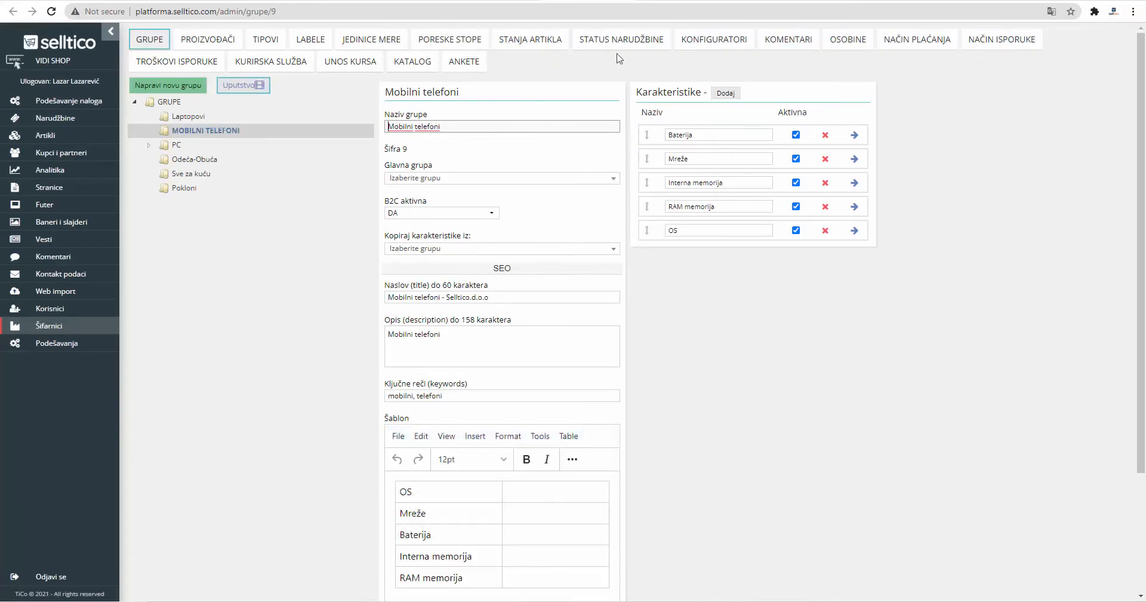
left_click(501, 1)
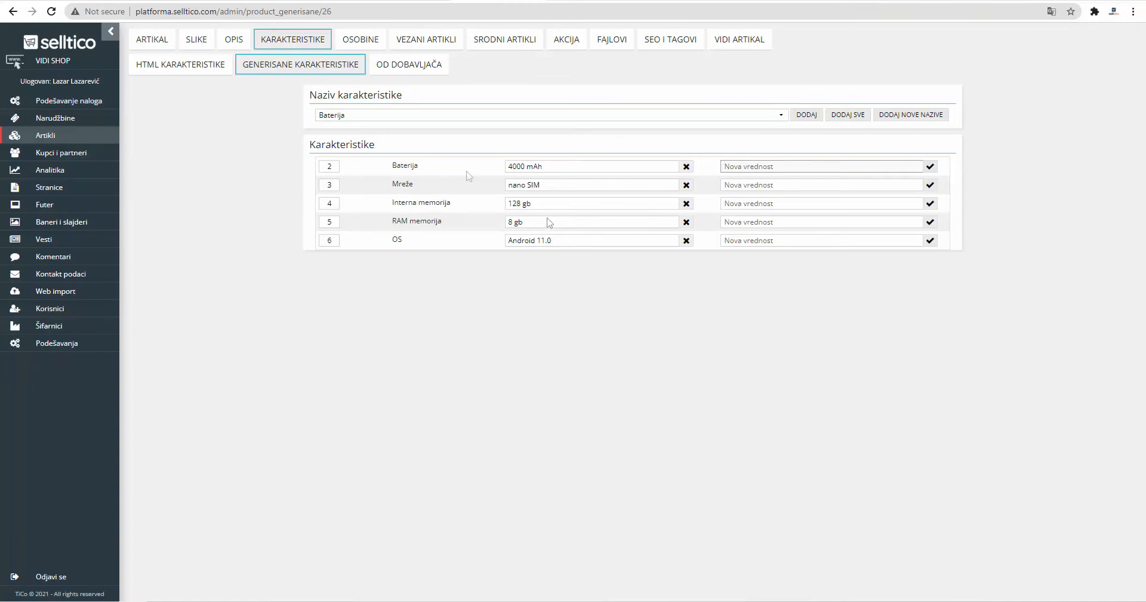
Create the article's first property combination with quantity 500 and Punjač u pakovanju set to DA
left_click(363, 47)
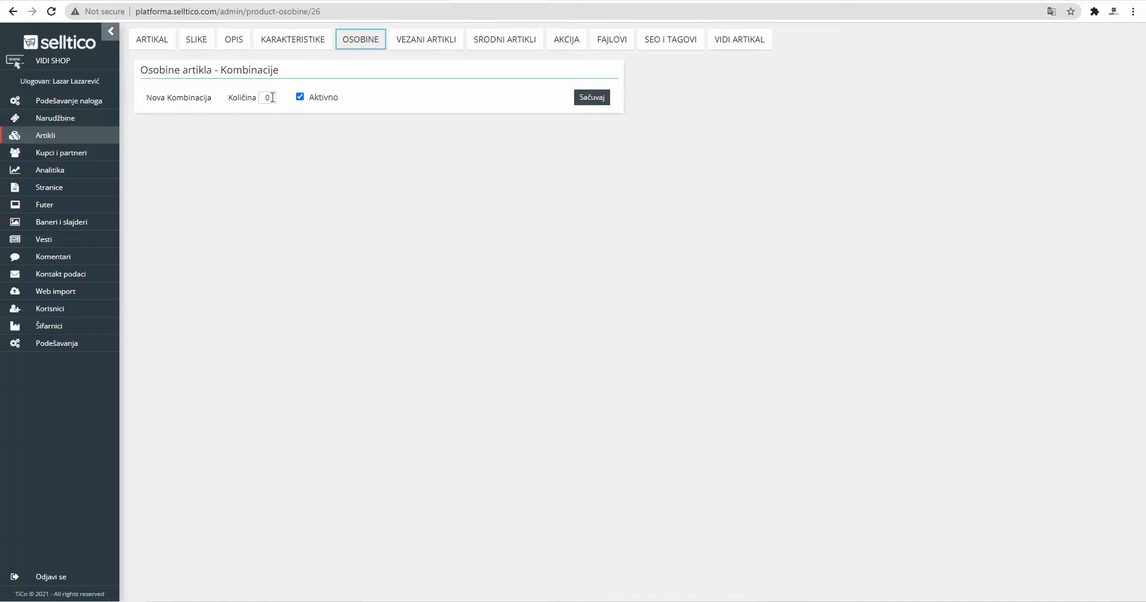
left_click(591, 101)
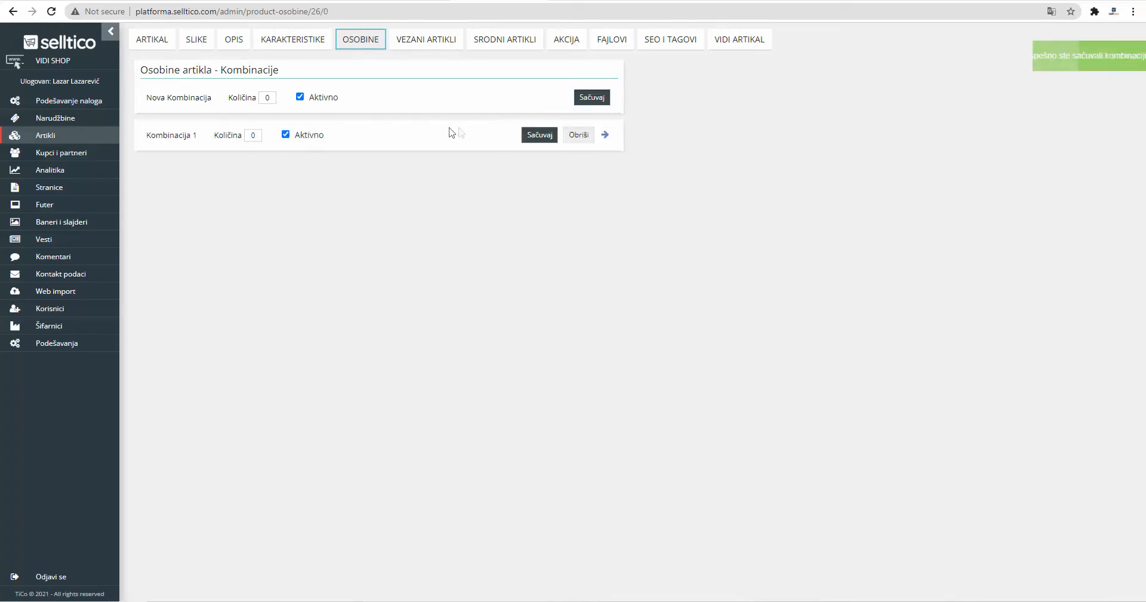
double_click(251, 135)
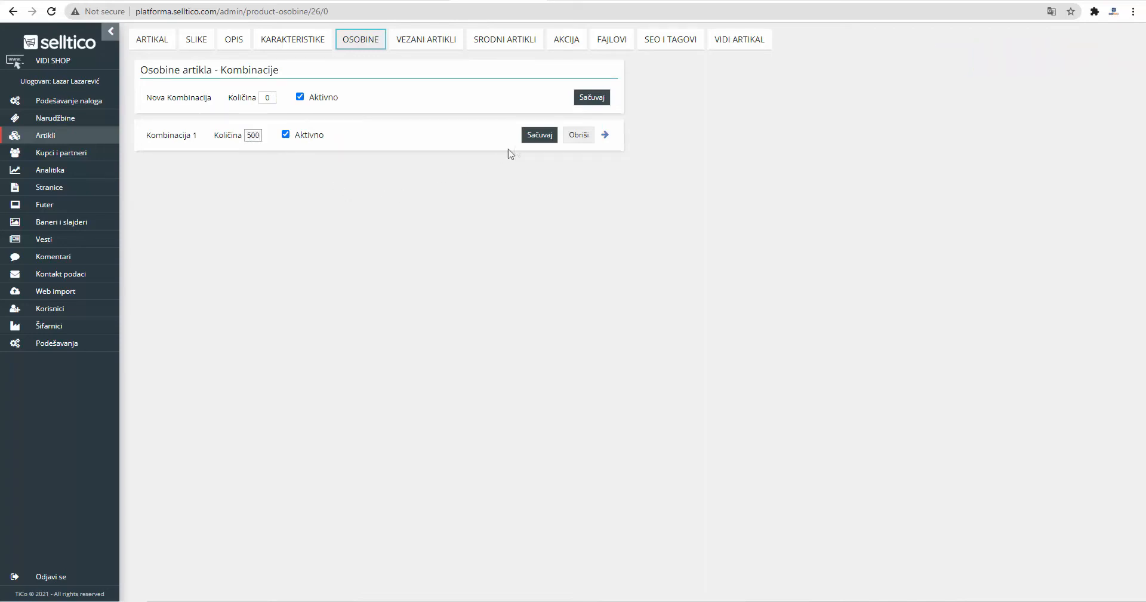
left_click(605, 135)
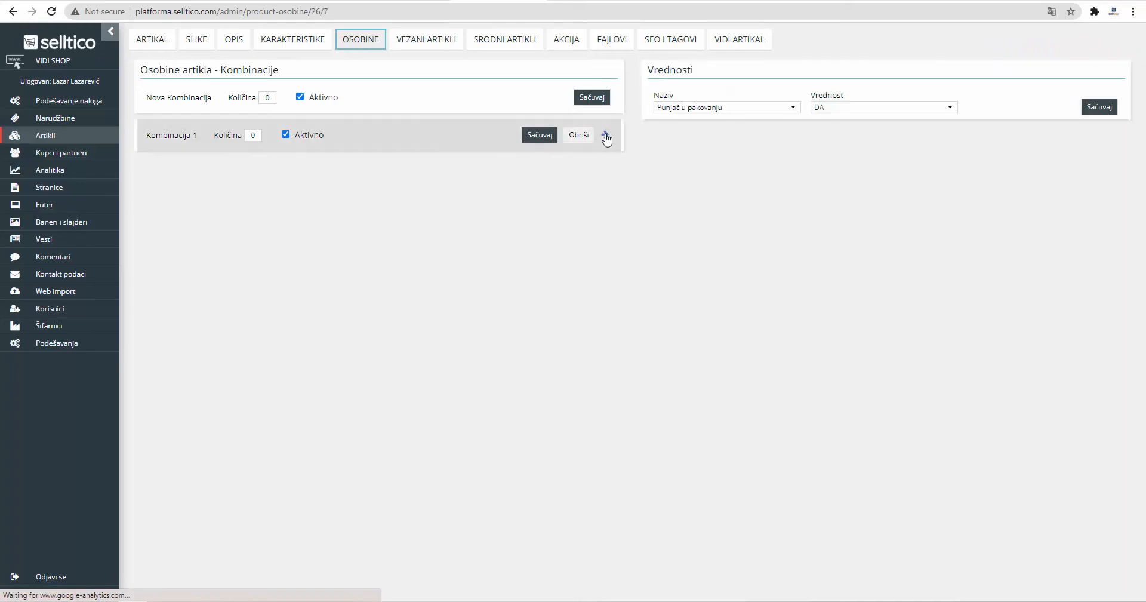
double_click(253, 134)
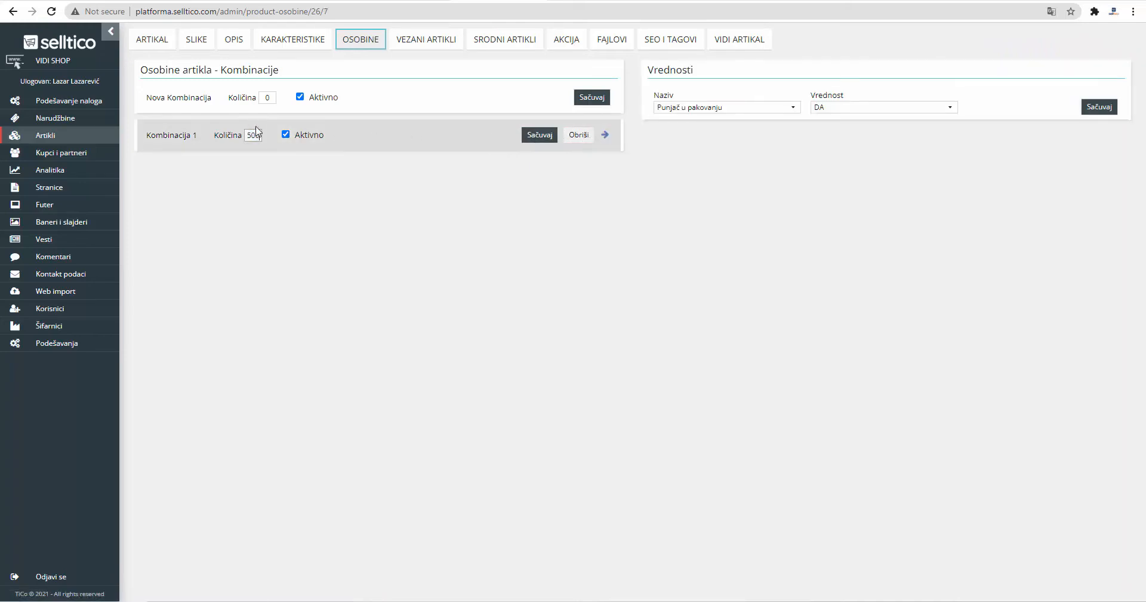
left_click(708, 107)
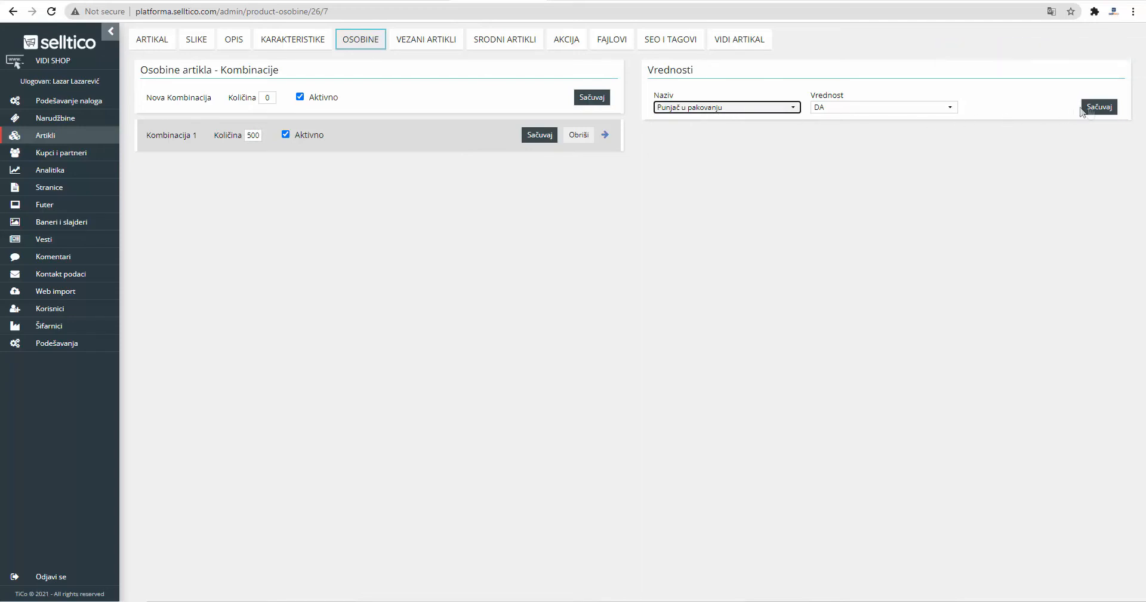
left_click(1100, 107)
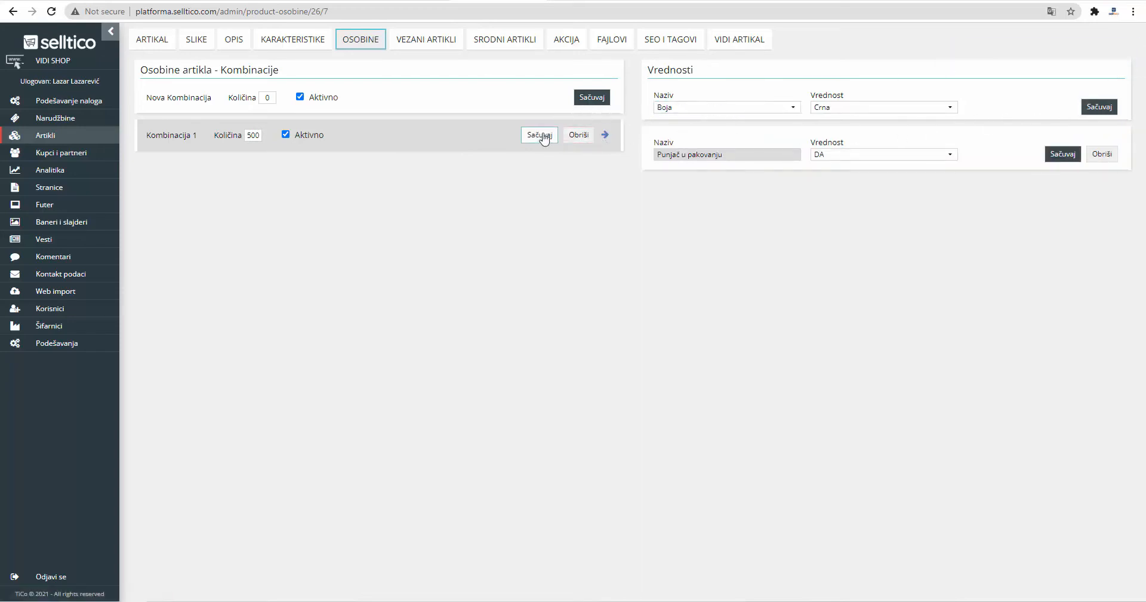
Create a second property combination with quantity 500 and Punjač u pakovanju set to NE, and save it
left_click(592, 97)
double_click(250, 166)
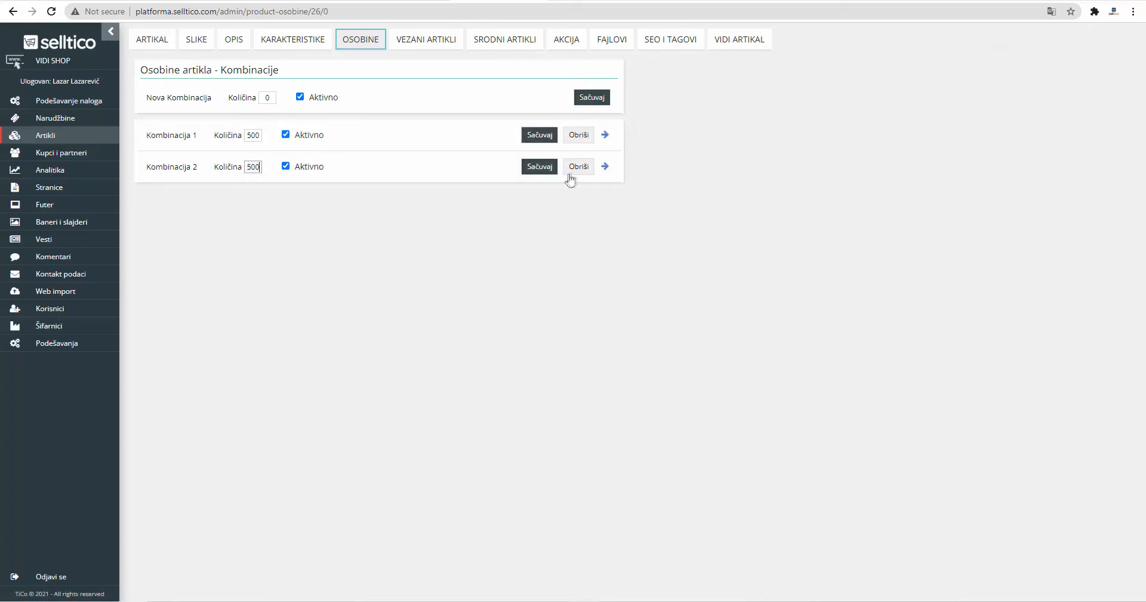
left_click(532, 169)
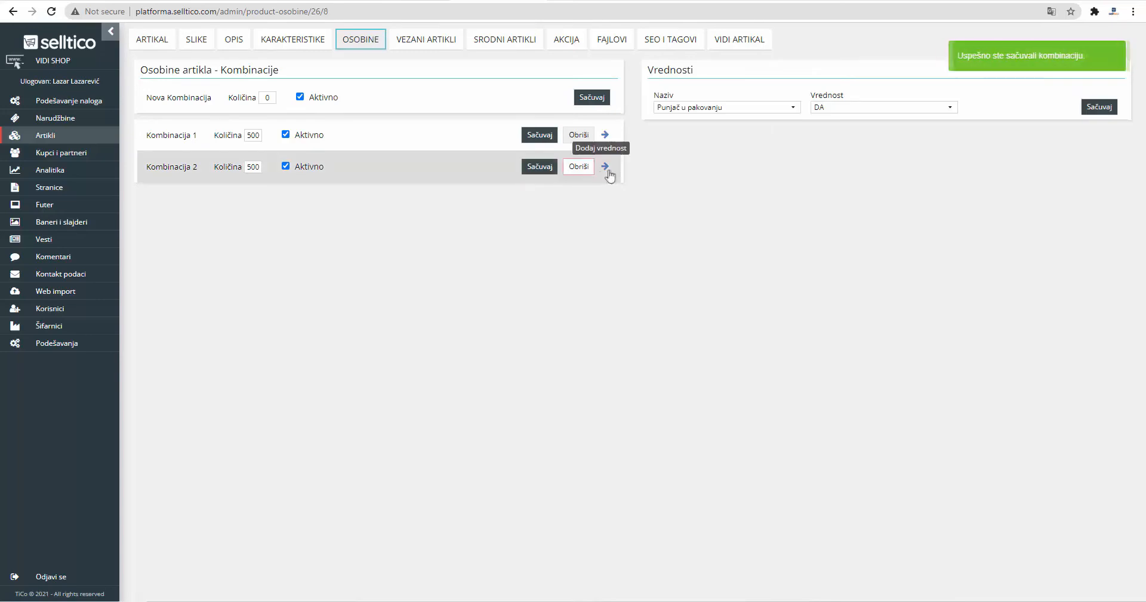
left_click(821, 108)
left_click(833, 130)
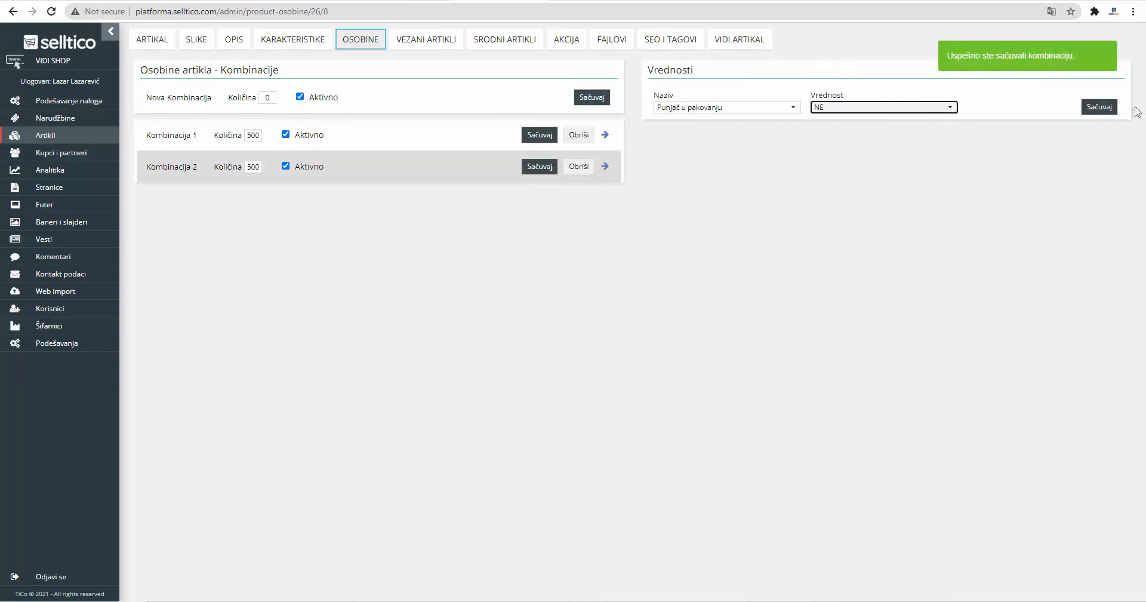
left_click(1097, 108)
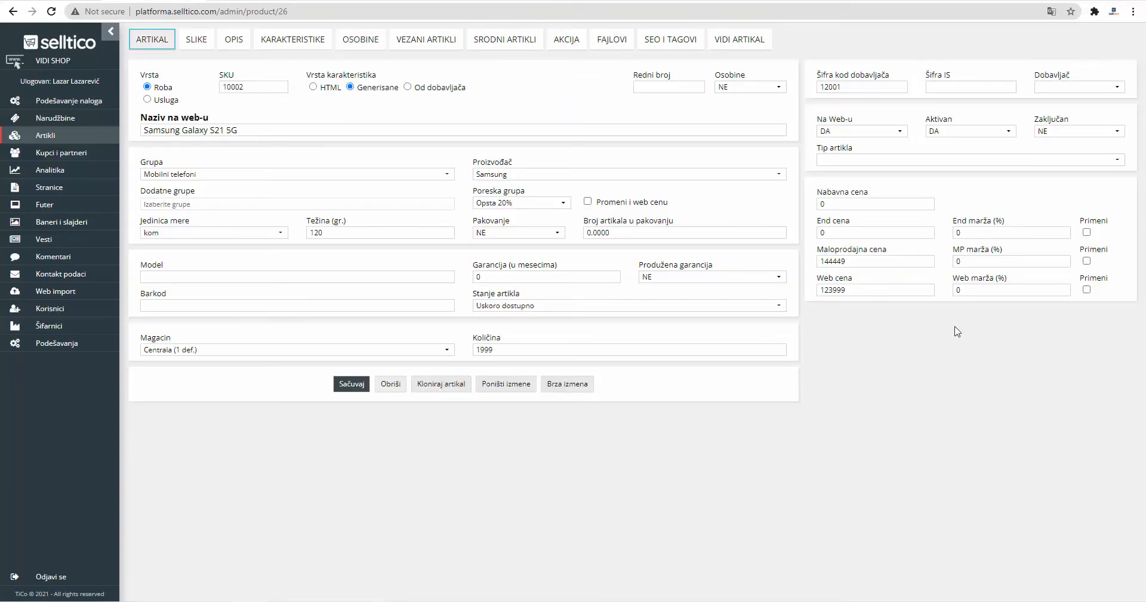
Set the article's Osobine to DA and Stanje artikla to Sa cenom, and save the article
left_click(750, 88)
left_click(748, 99)
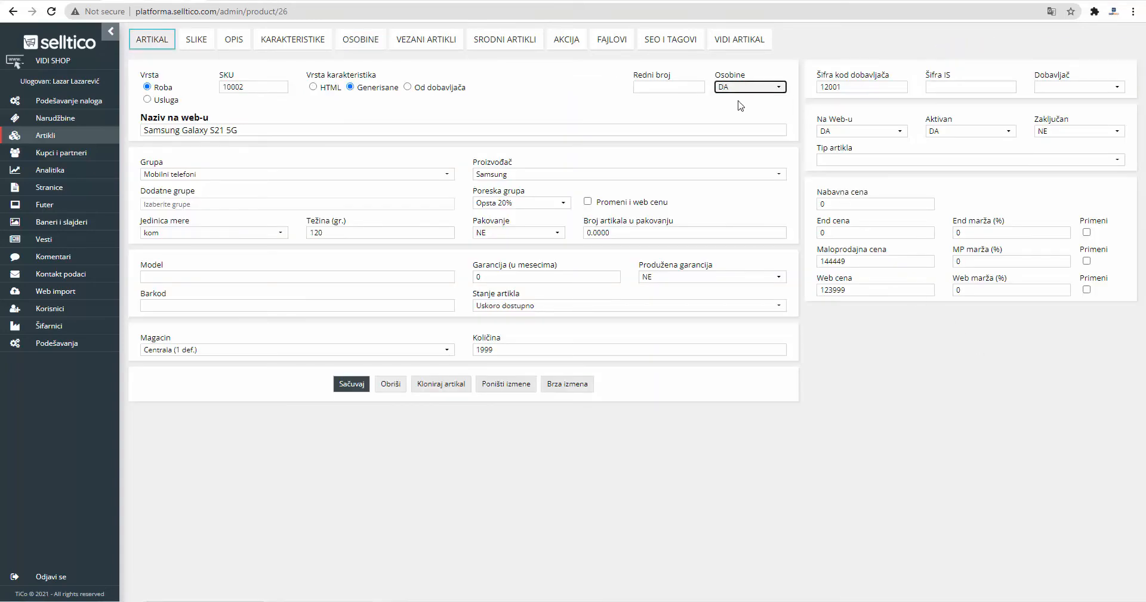
left_click(591, 305)
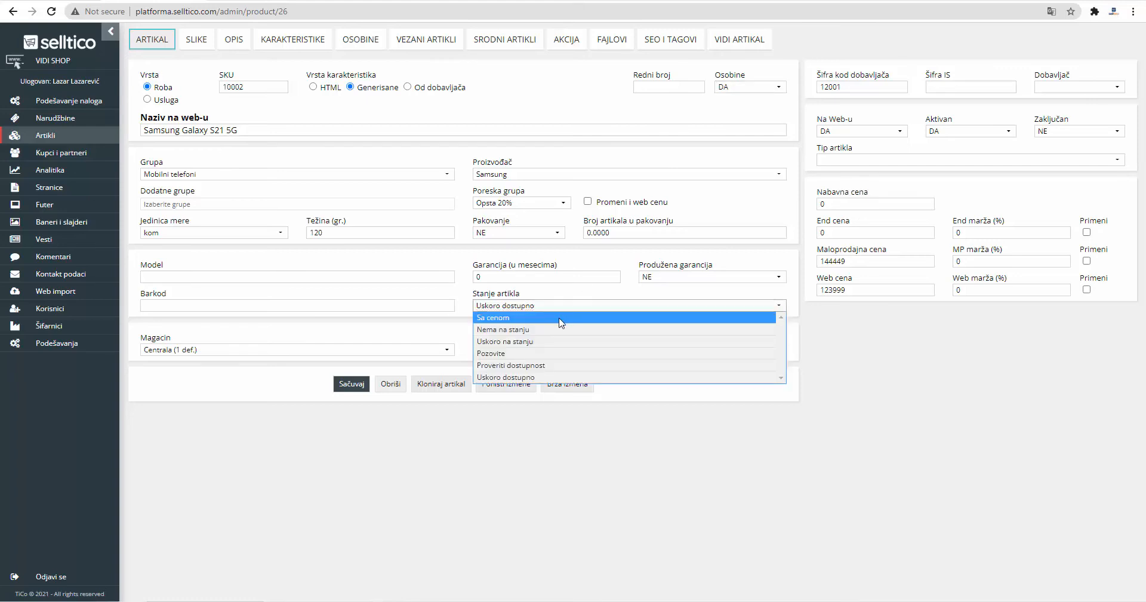
left_click(562, 322)
left_click(362, 388)
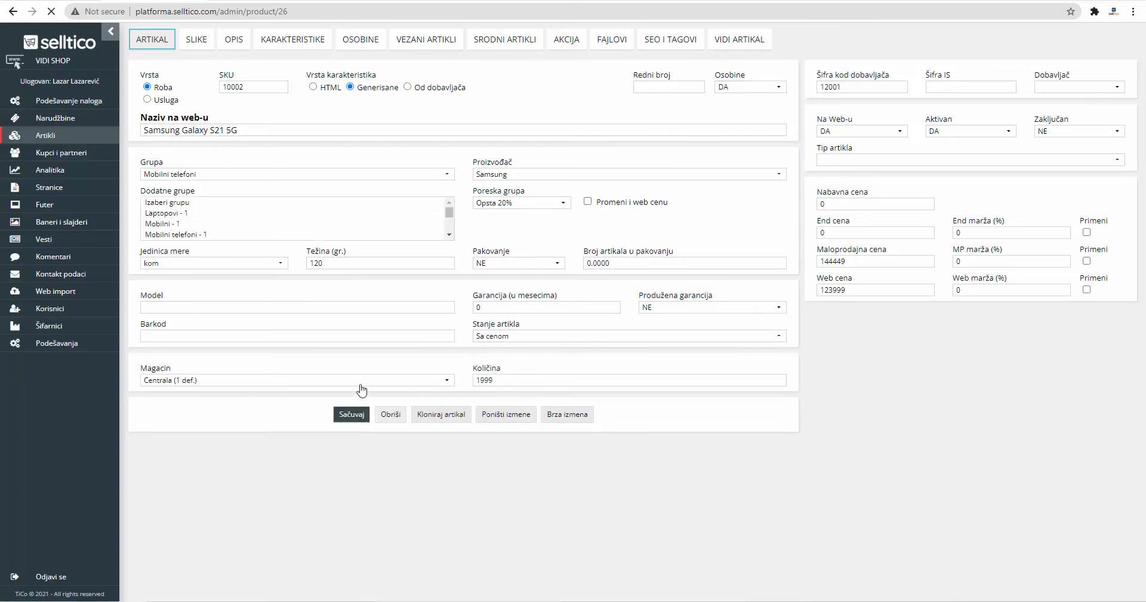
Check the article's shop page, trying the NE and DA options of Punjač u pakovanju and viewing the Vezani artikli section
left_click(727, 43)
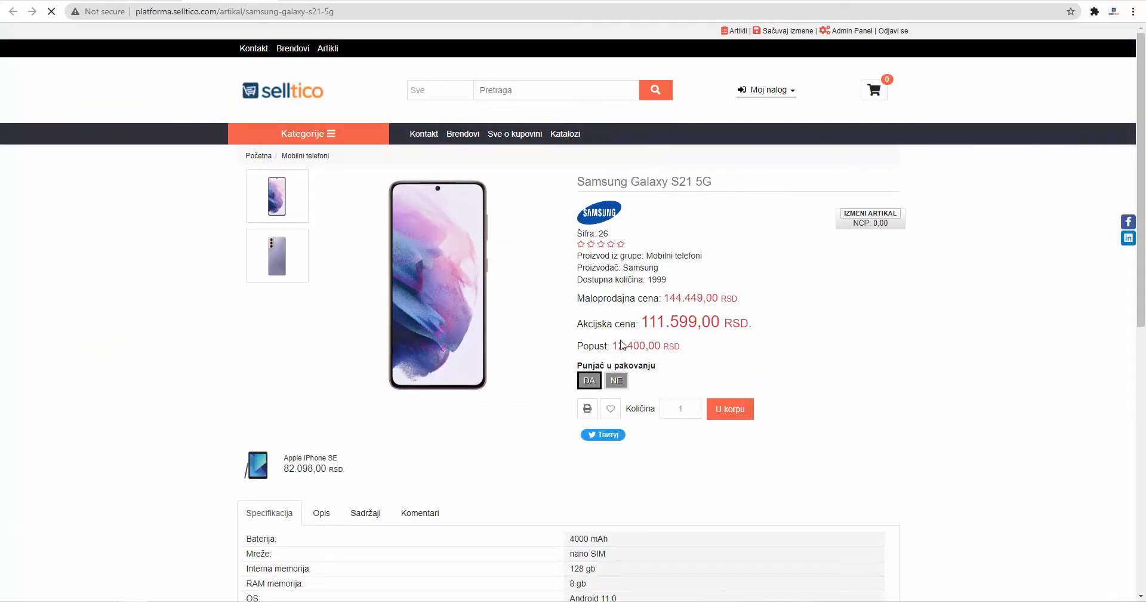
left_click(618, 380)
left_click(589, 381)
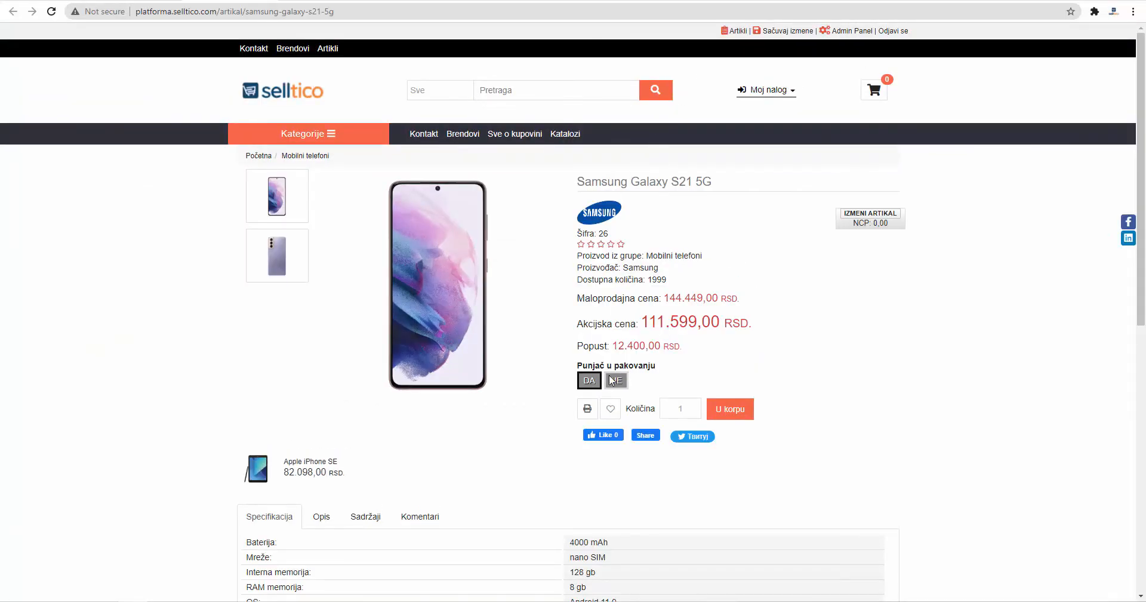
left_click(615, 380)
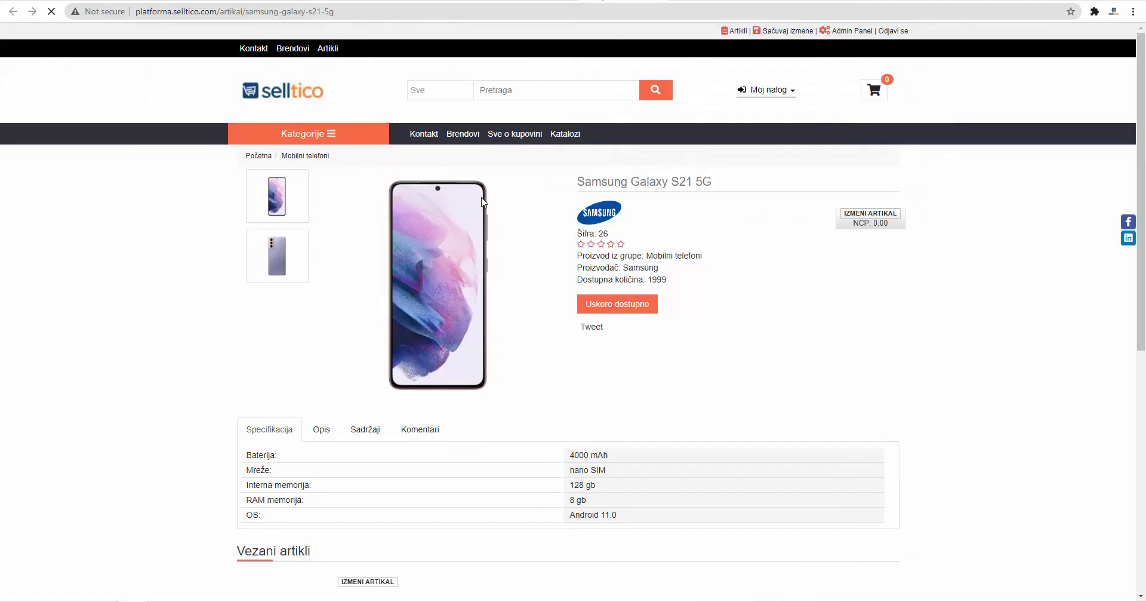
scroll(472, 227, "down", 5)
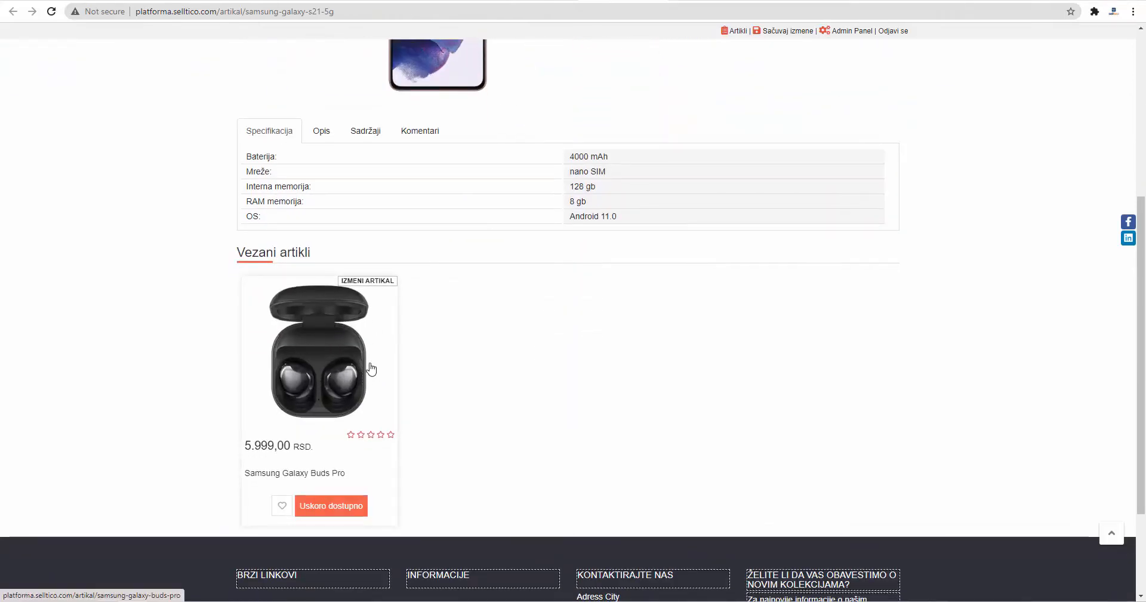
scroll(371, 368, "up", 5)
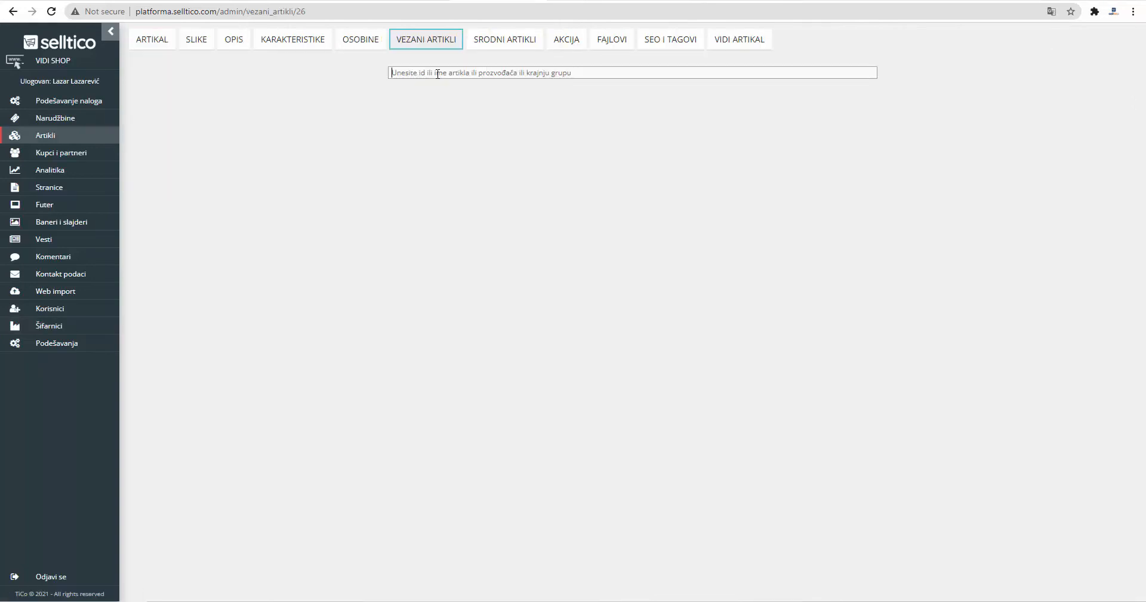
Search for samsu among the related articles and add Samsung Galaxy Buds Pro as a Vezani artikal
type("samsu")
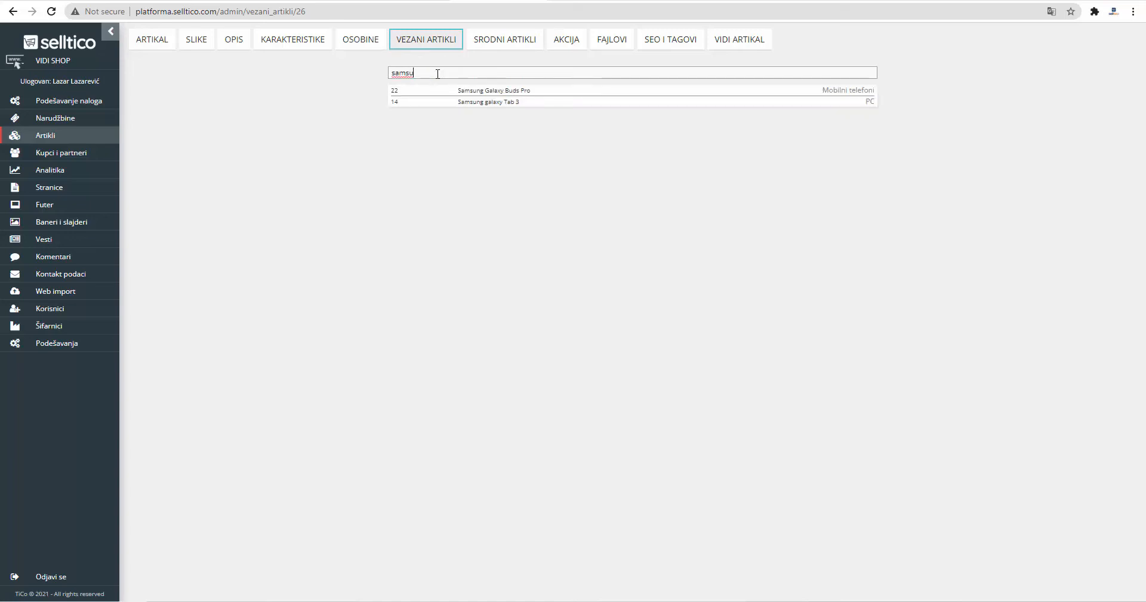
left_click(496, 91)
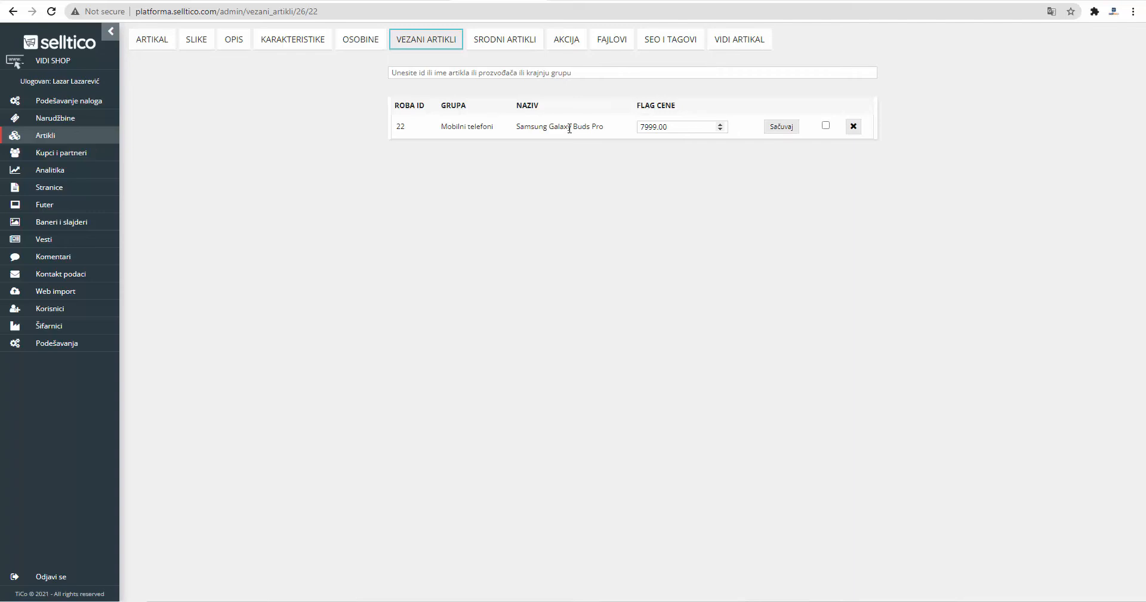
left_click(584, 68)
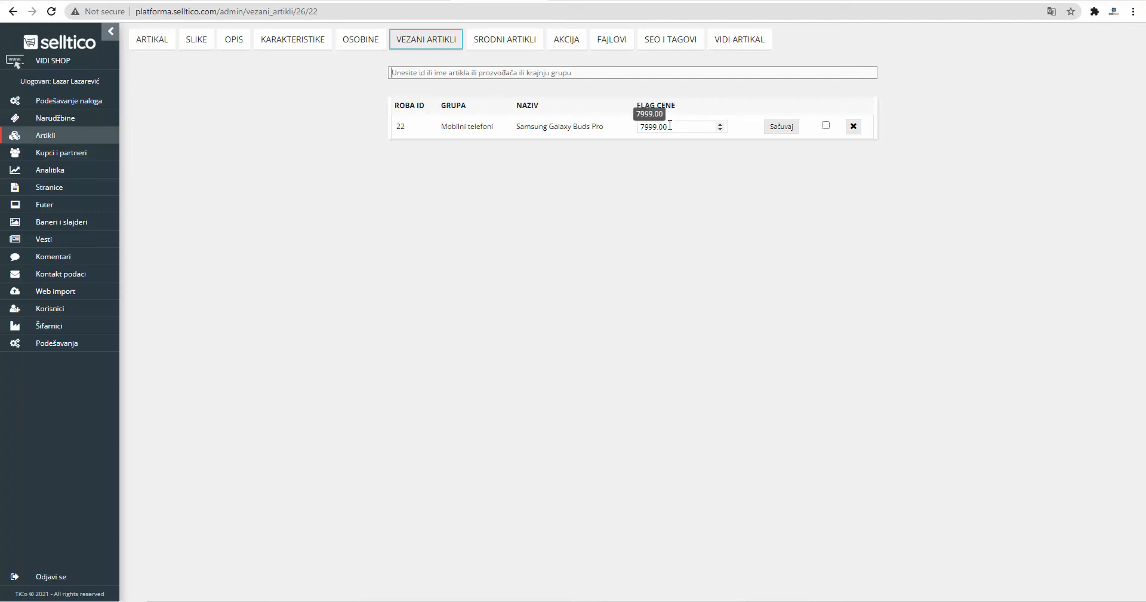
Set the price of the related Samsung Galaxy Buds Pro to 5999, enable its price flag and save
left_click_drag(668, 126, 640, 127)
left_click(648, 145)
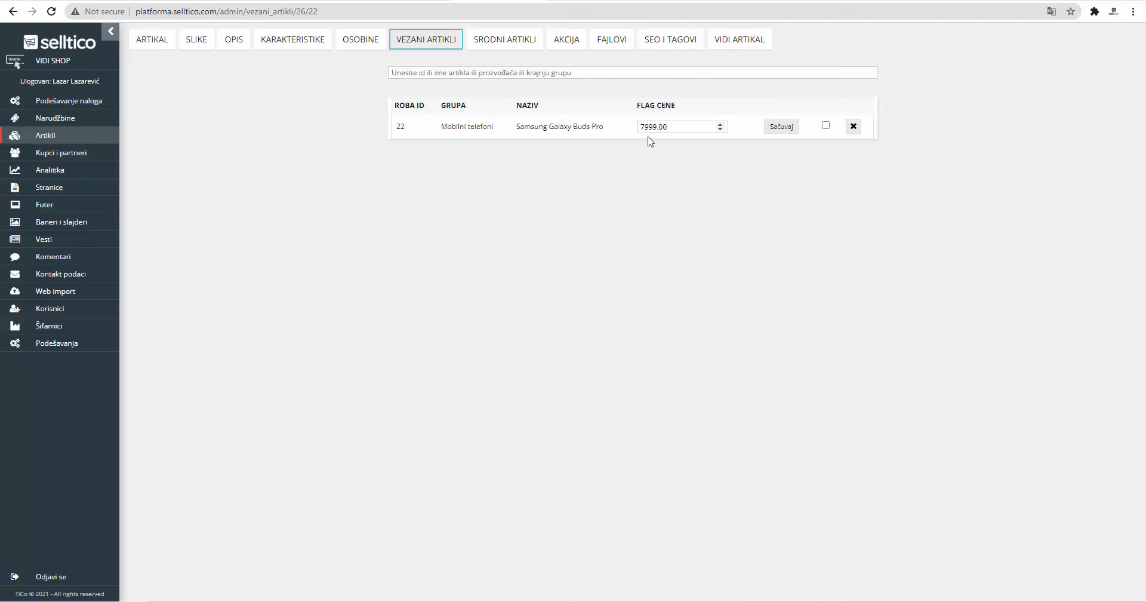
left_click(642, 126)
left_click(827, 126)
left_click(780, 127)
View the related Samsung Galaxy Buds Pro in the Vezani artikli section of the article's shop page
left_click(740, 41)
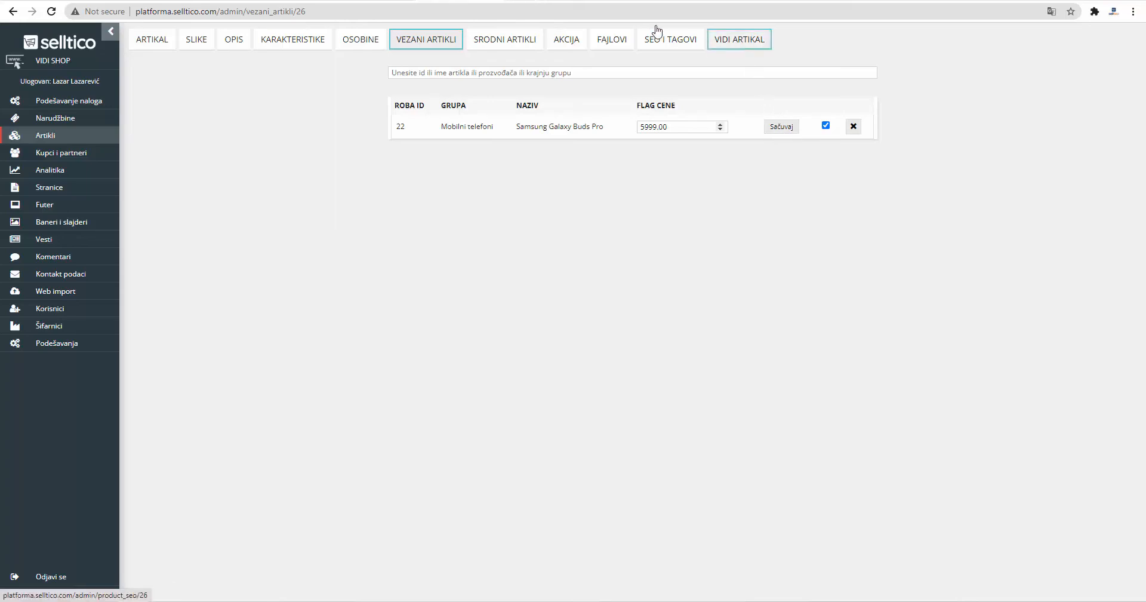
scroll(476, 205, "down", 5)
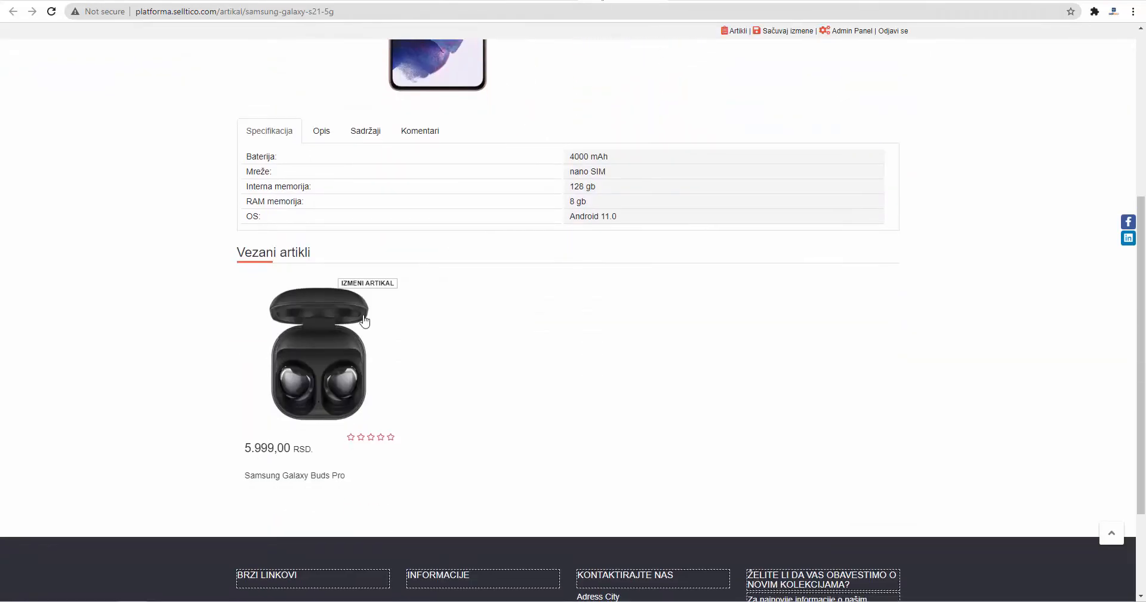
left_click(364, 371)
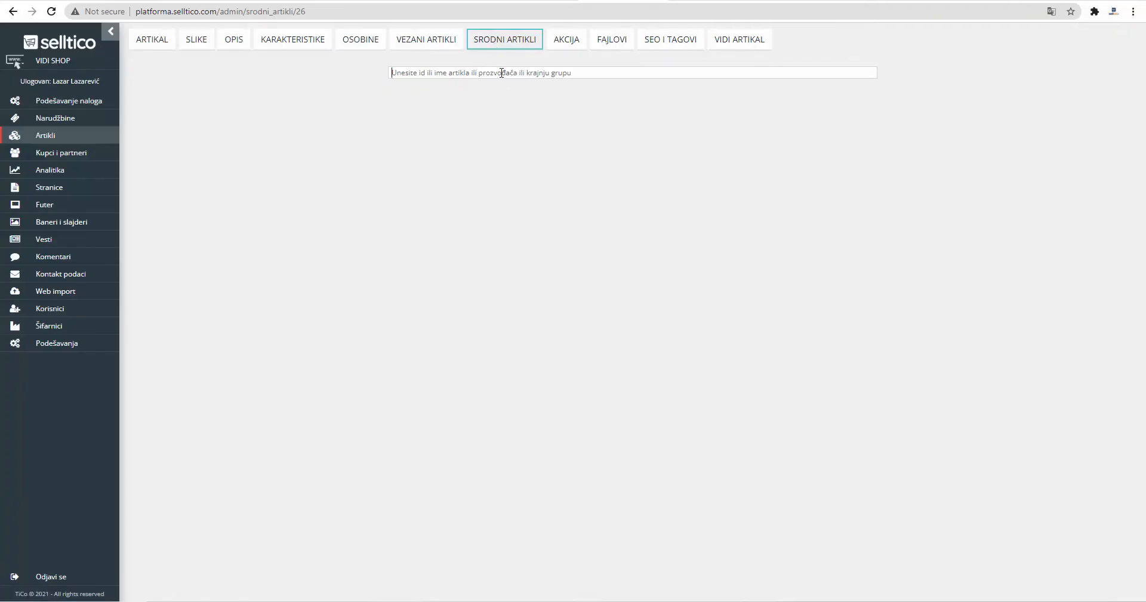
Search for samsung among the similar articles and add Samsung galaxy Tab 3 as a Srodni artikal
type("sam")
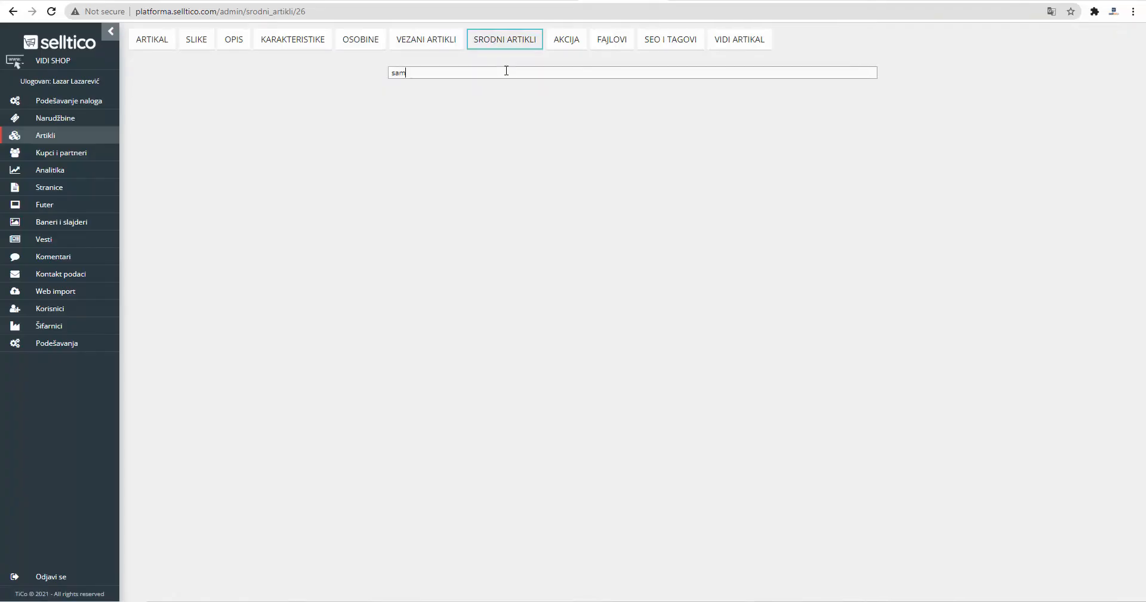
type("sung")
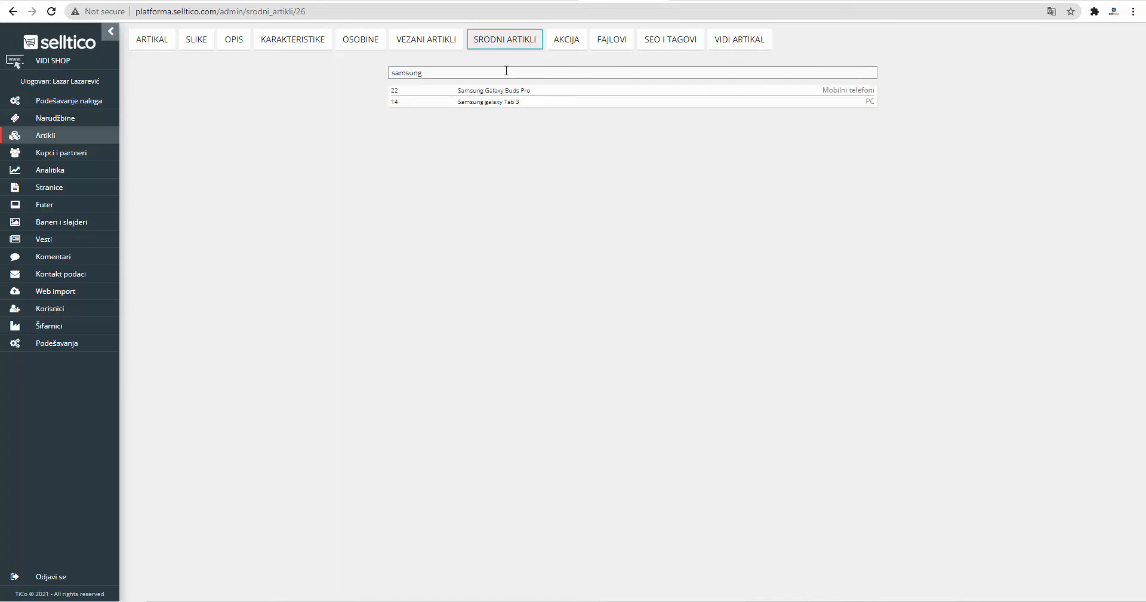
left_click(503, 102)
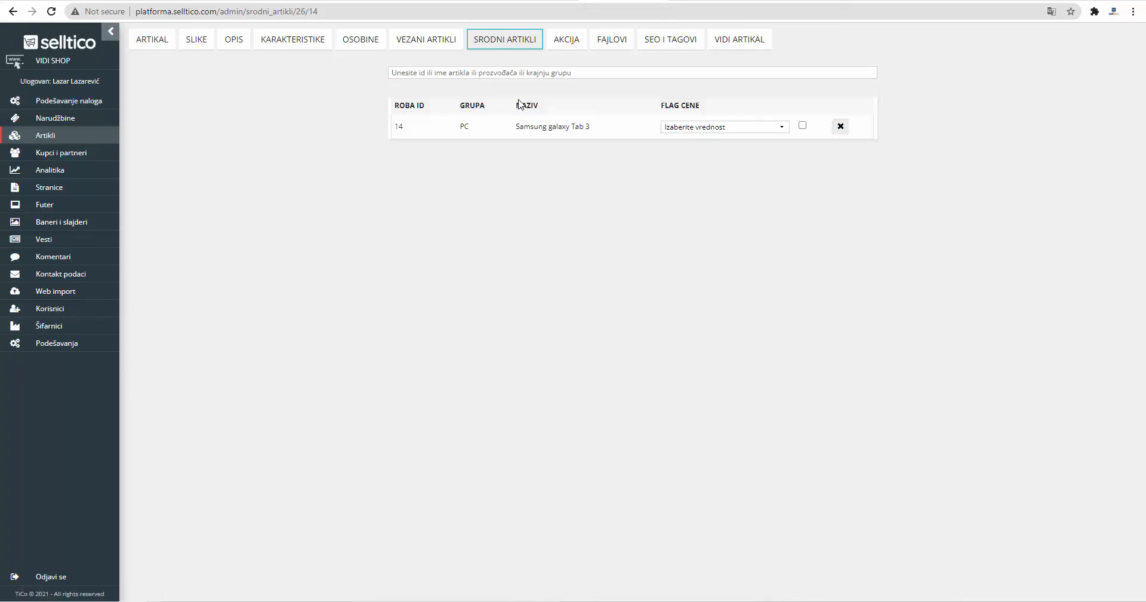
left_click(426, 39)
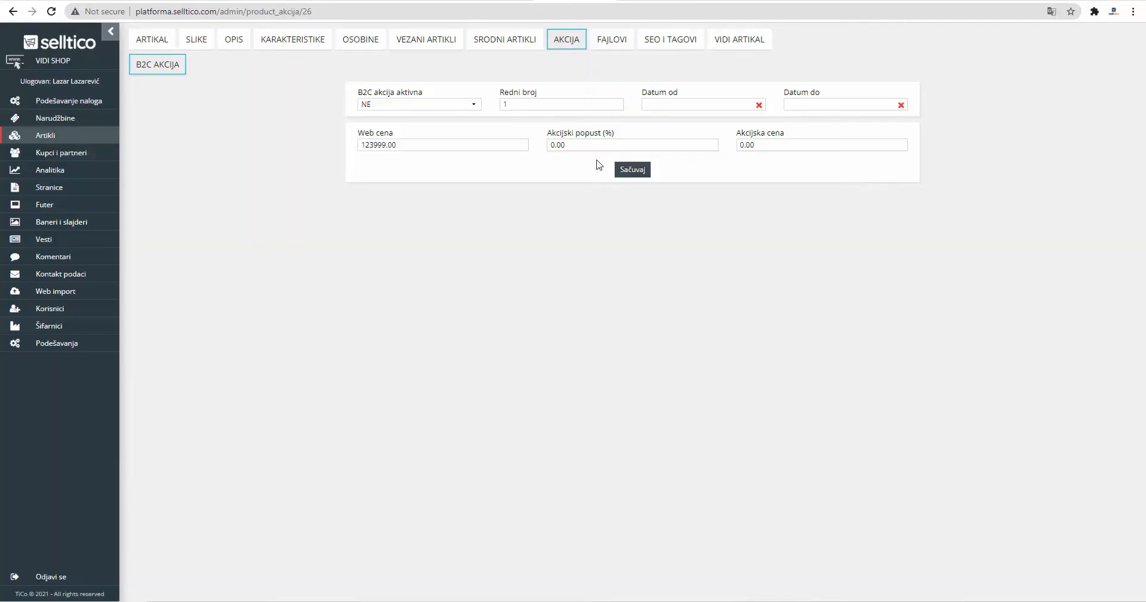
Activate the article's B2C promotion with a start date of 2021-10-07 and an end date of 2021-10-31
left_click(575, 47)
left_click(471, 105)
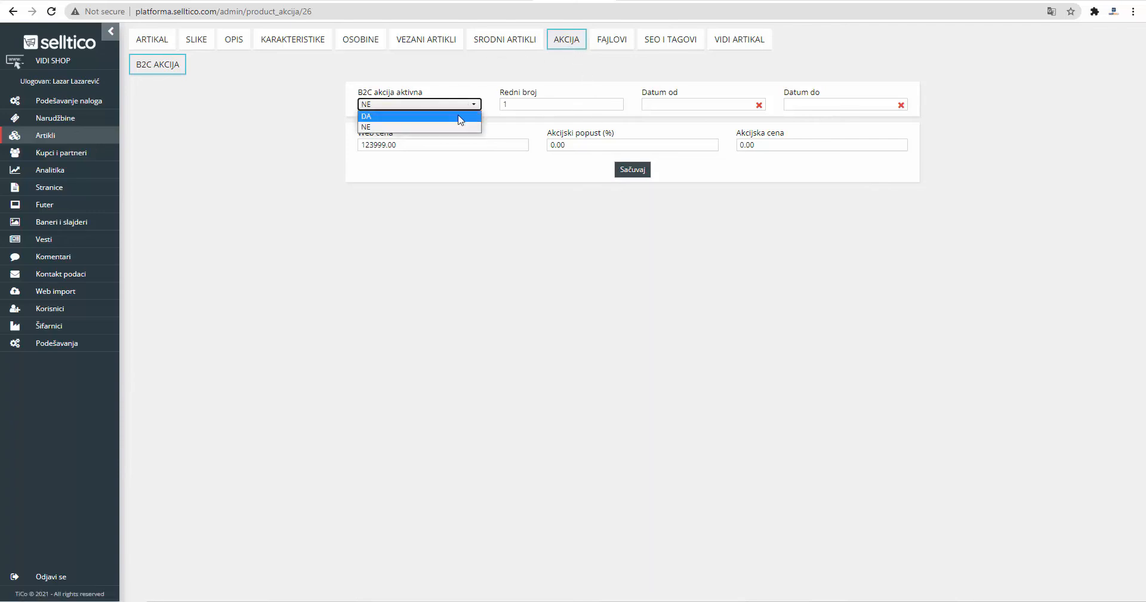
left_click(461, 119)
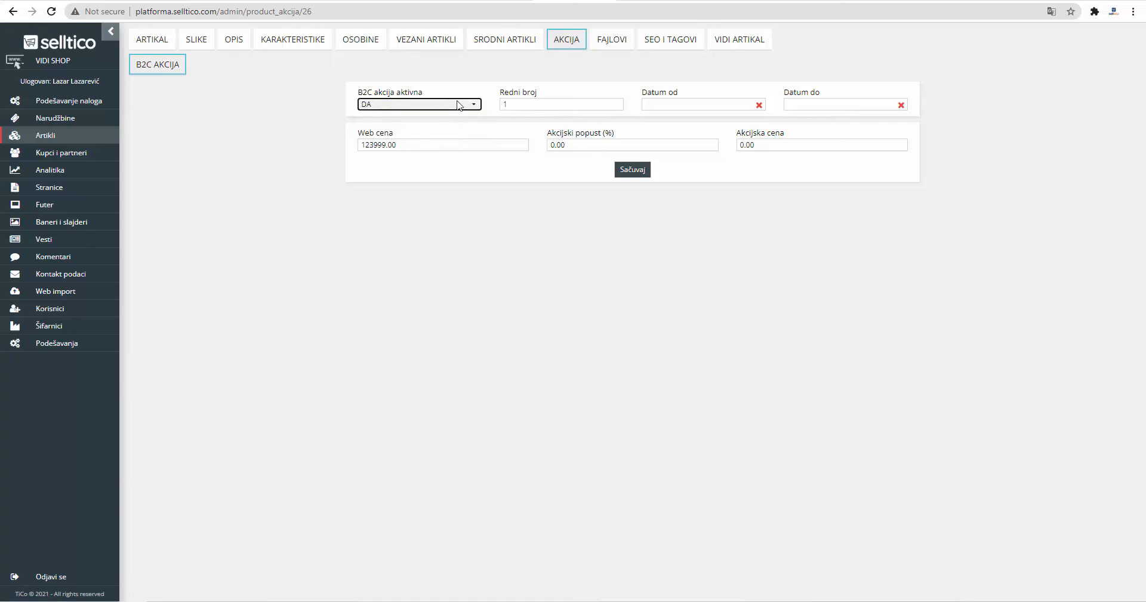
left_click(682, 106)
left_click(717, 179)
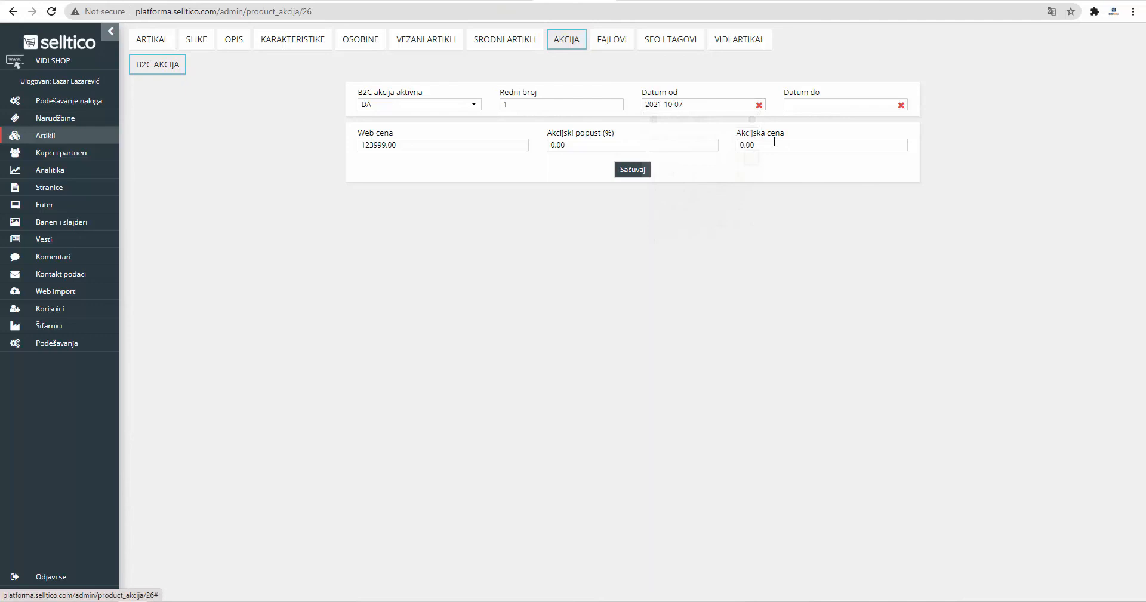
left_click(824, 105)
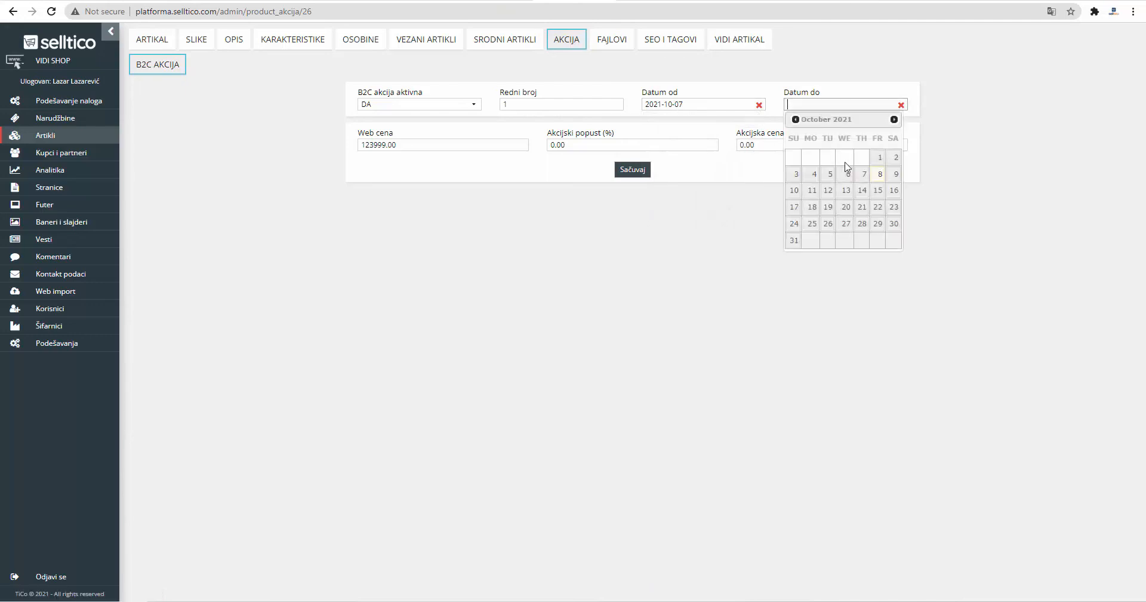
left_click(794, 240)
Set the promotion's Akcijski popust to 10 % and save the promotion
left_click_drag(567, 145, 536, 151)
type("10")
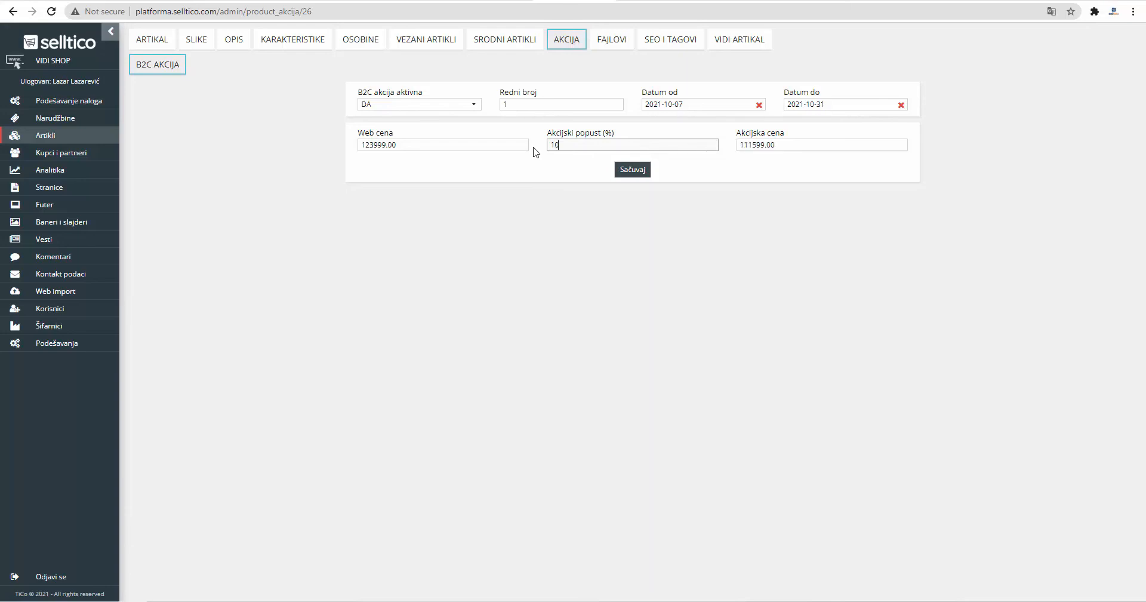
left_click(637, 177)
Set the article's new file type to EXCEL and try to save Specifikacije.xls without entering a name
left_click(619, 45)
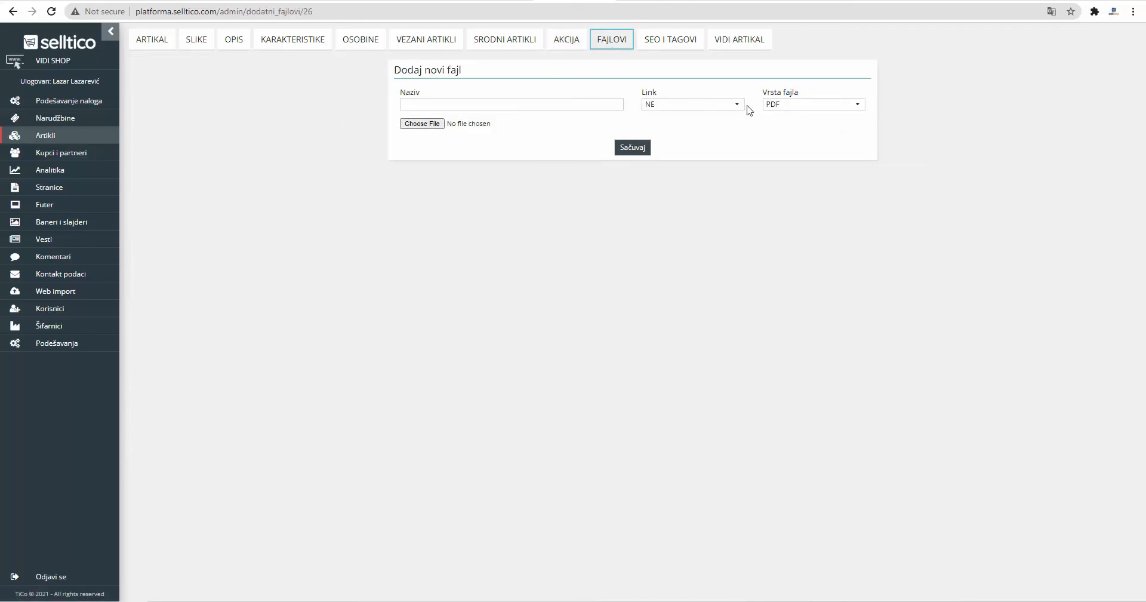
left_click(774, 107)
left_click(784, 142)
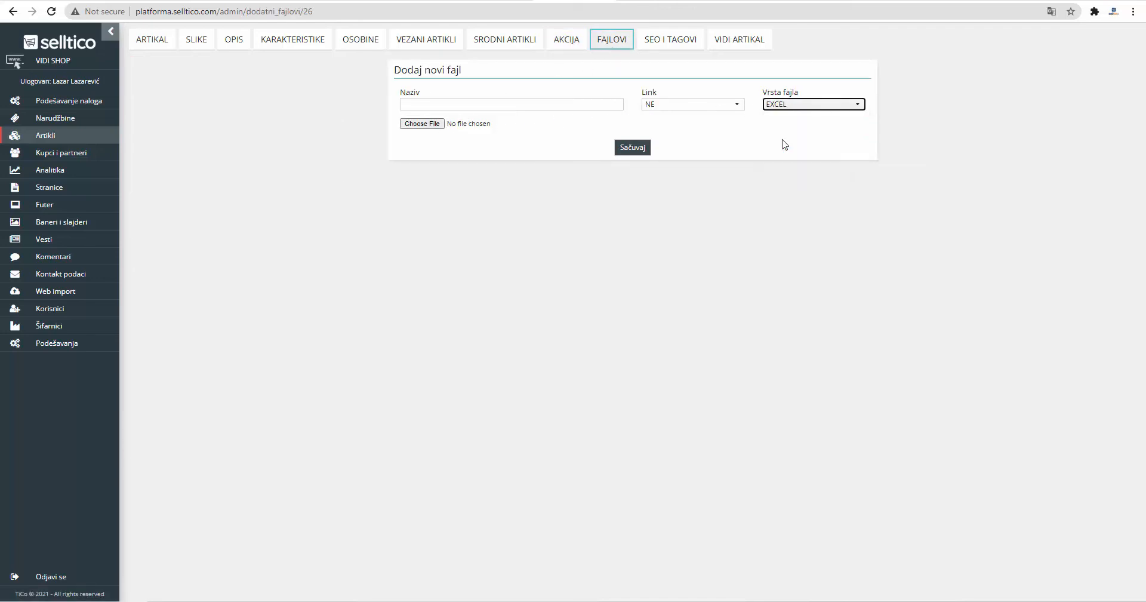
left_click(418, 124)
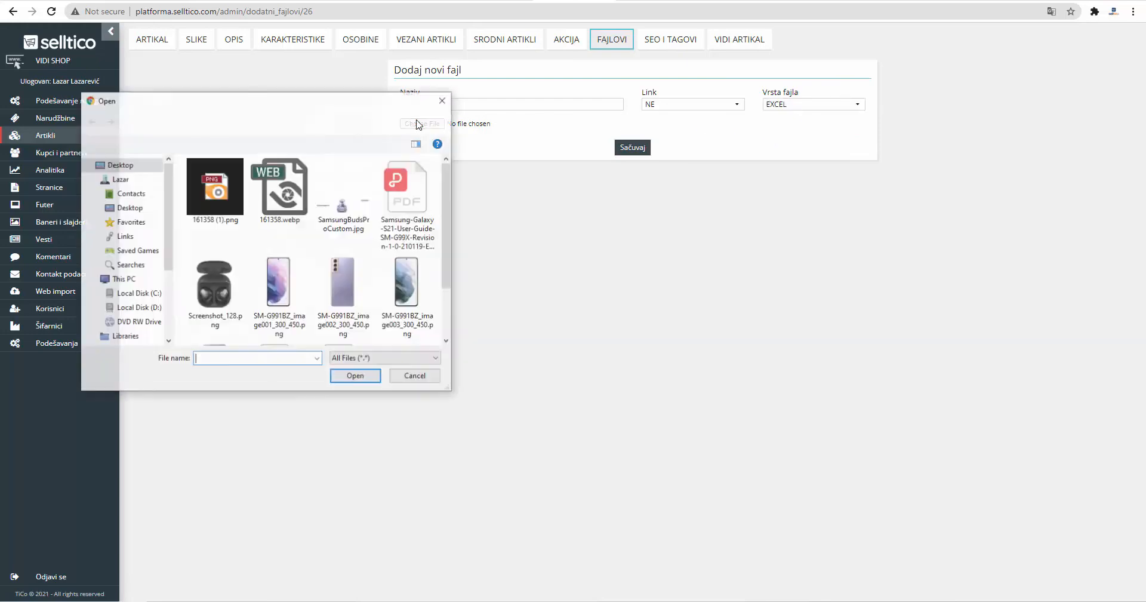
scroll(349, 180, "down", 2)
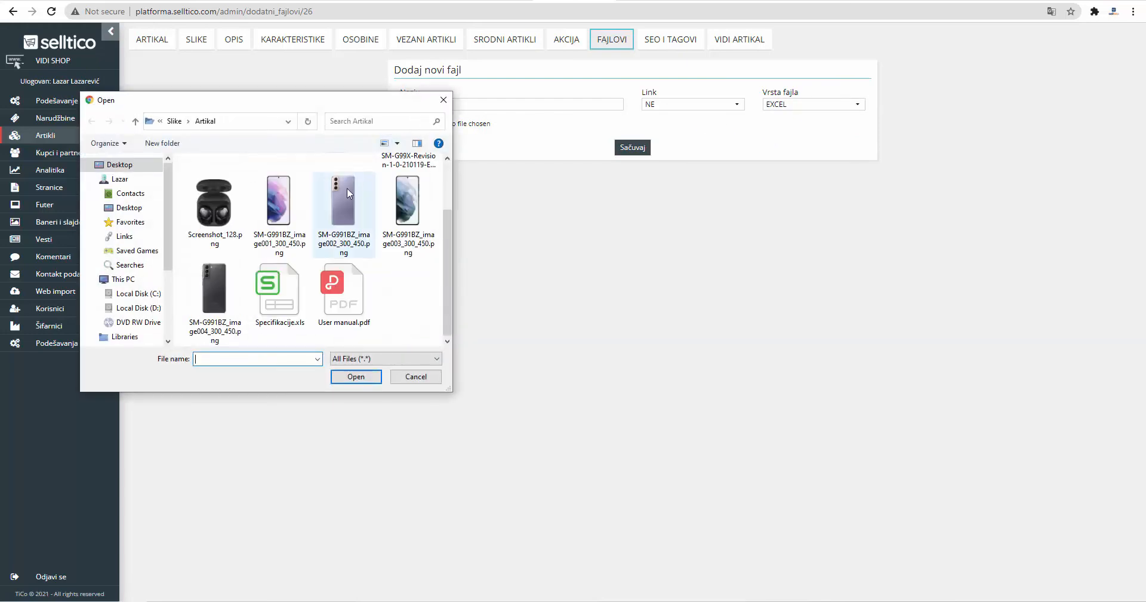
double_click(294, 296)
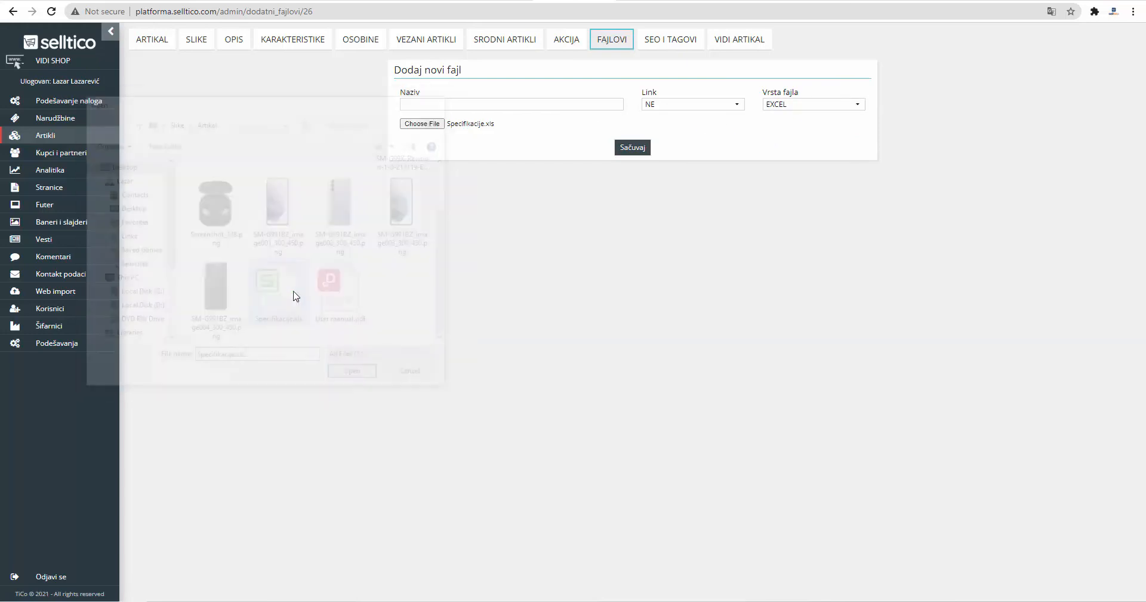
left_click(628, 157)
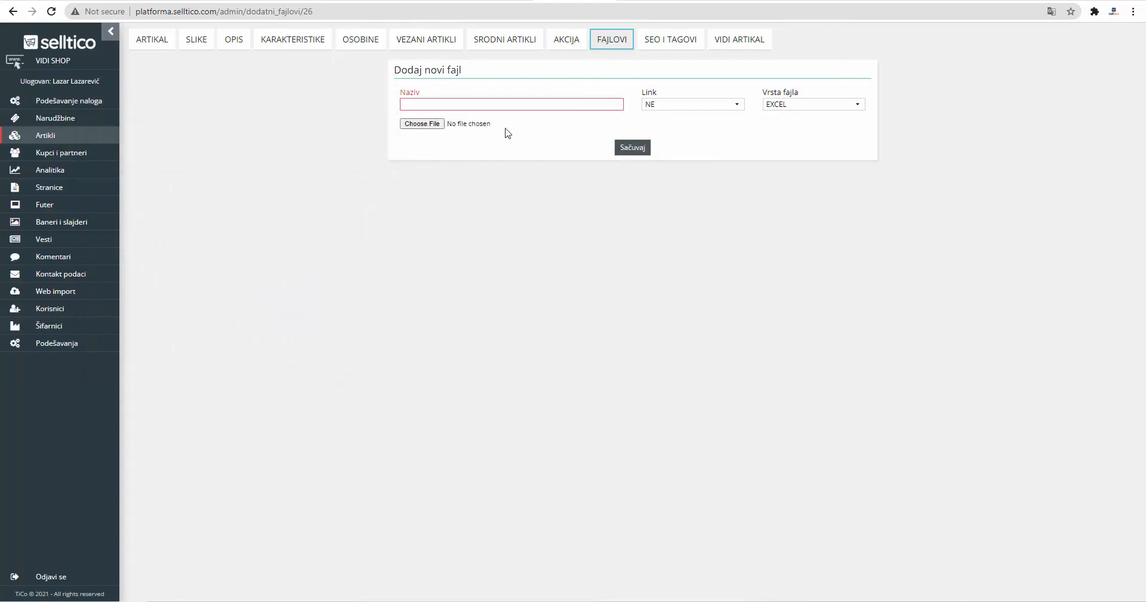
Name the new file Specifikacije, attach Specifikacije.xls and save it to the article
left_click(488, 104)
type("Specifikacije")
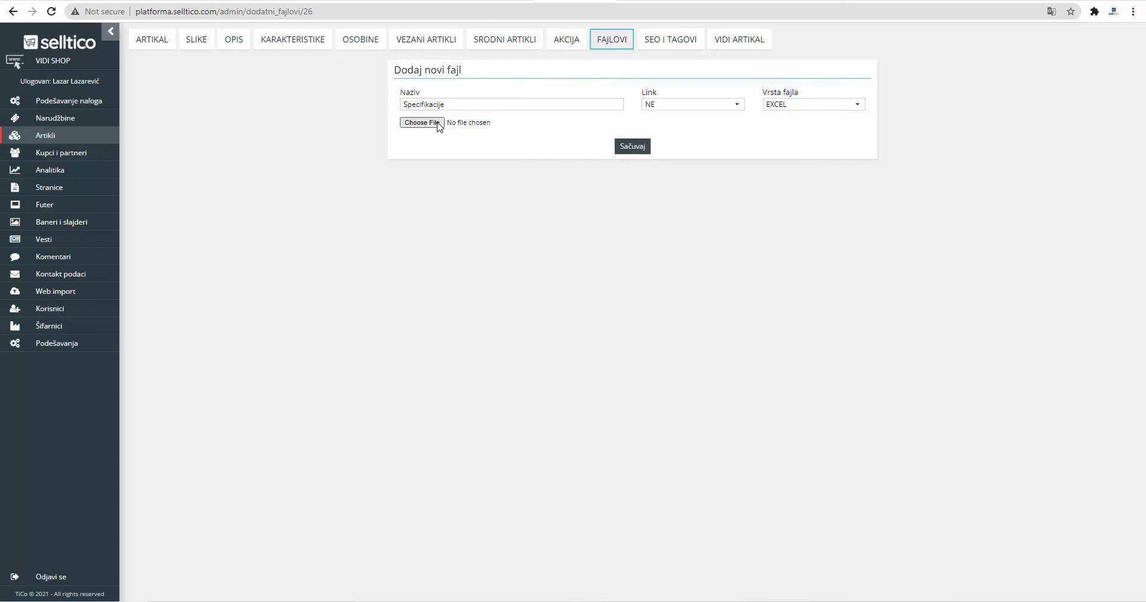
left_click(439, 123)
scroll(329, 239, "down", 2)
left_click(294, 276)
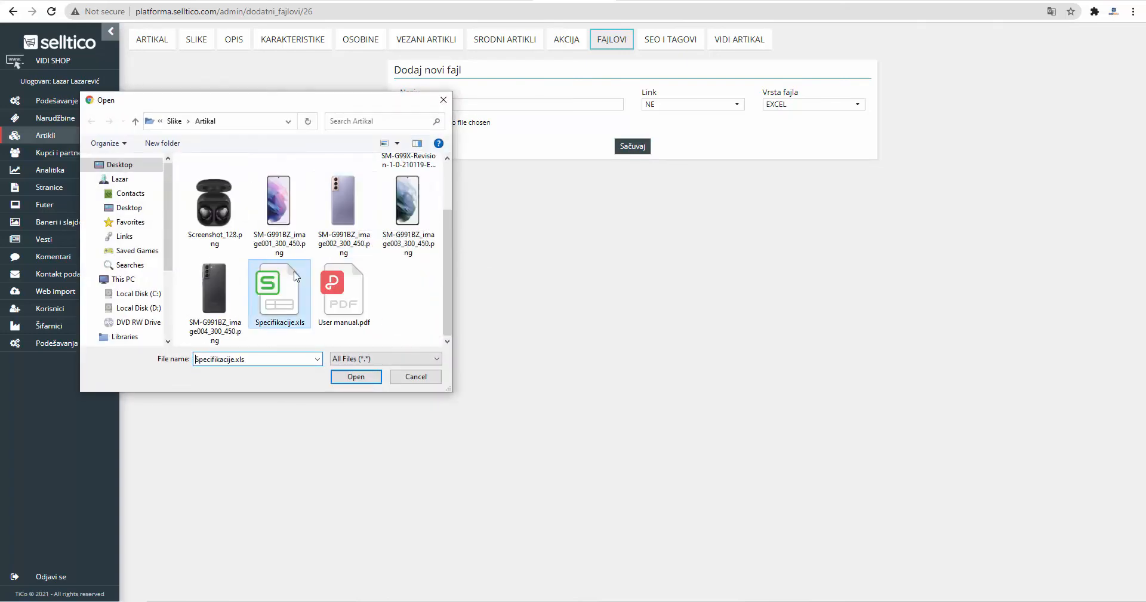
double_click(294, 276)
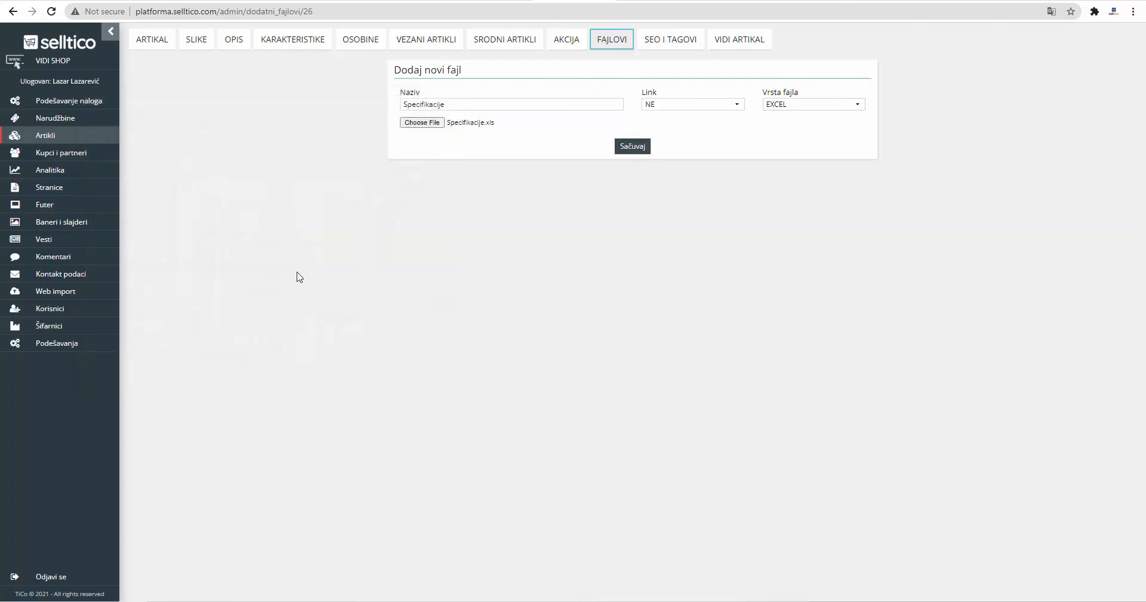
left_click(632, 147)
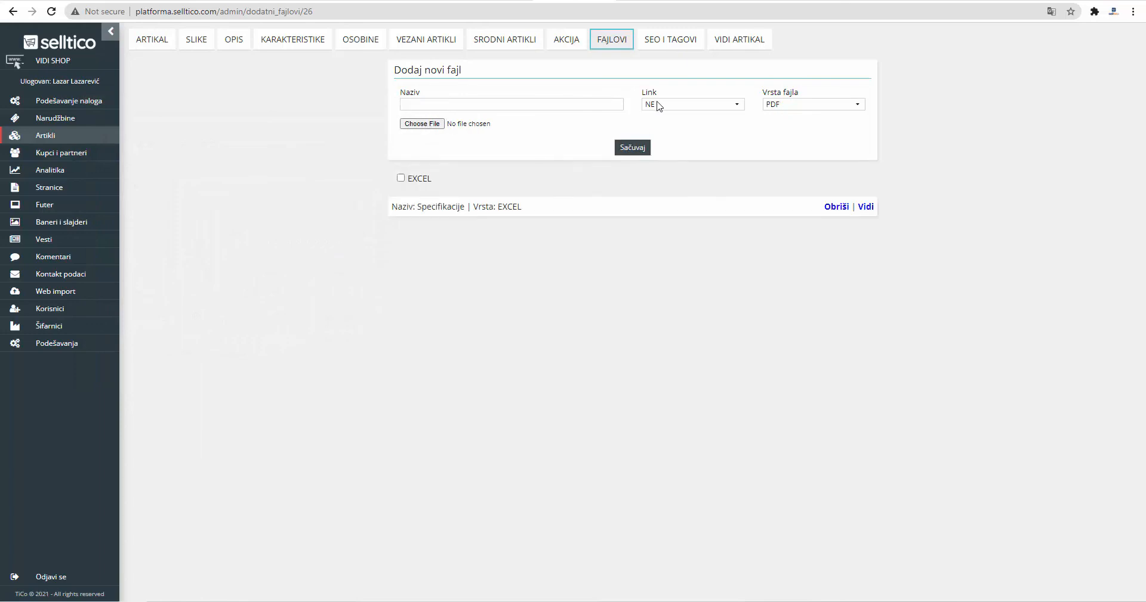
left_click(656, 105)
left_click(657, 128)
left_click(636, 138)
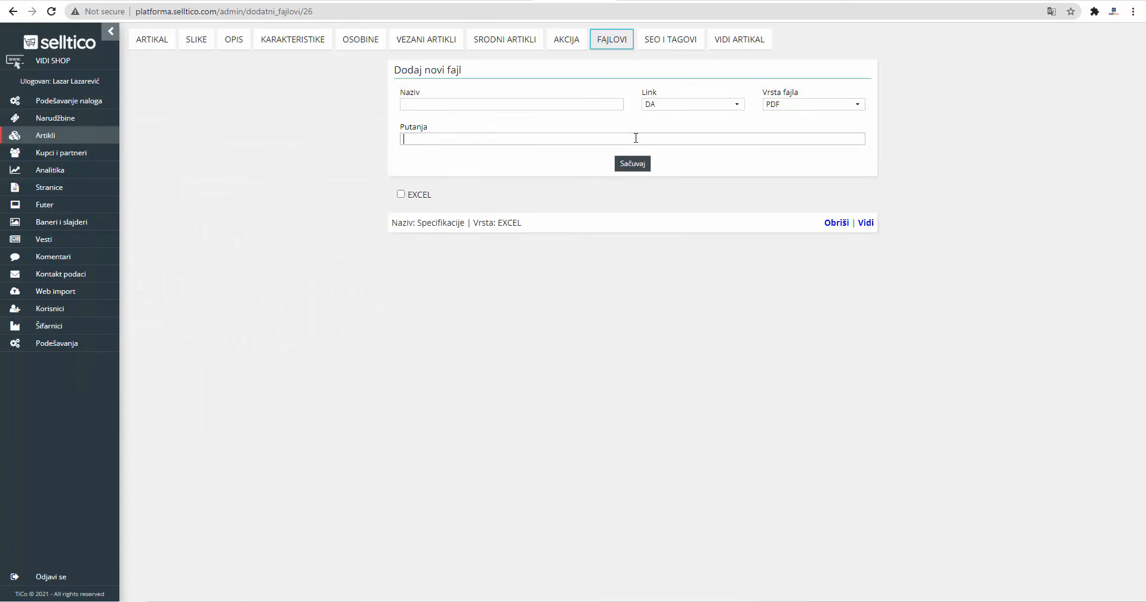
type("https://ss7.vzw.com/is/content/VerizonWireless/samsung-galaxy-s21-userguide-01202021pdf")
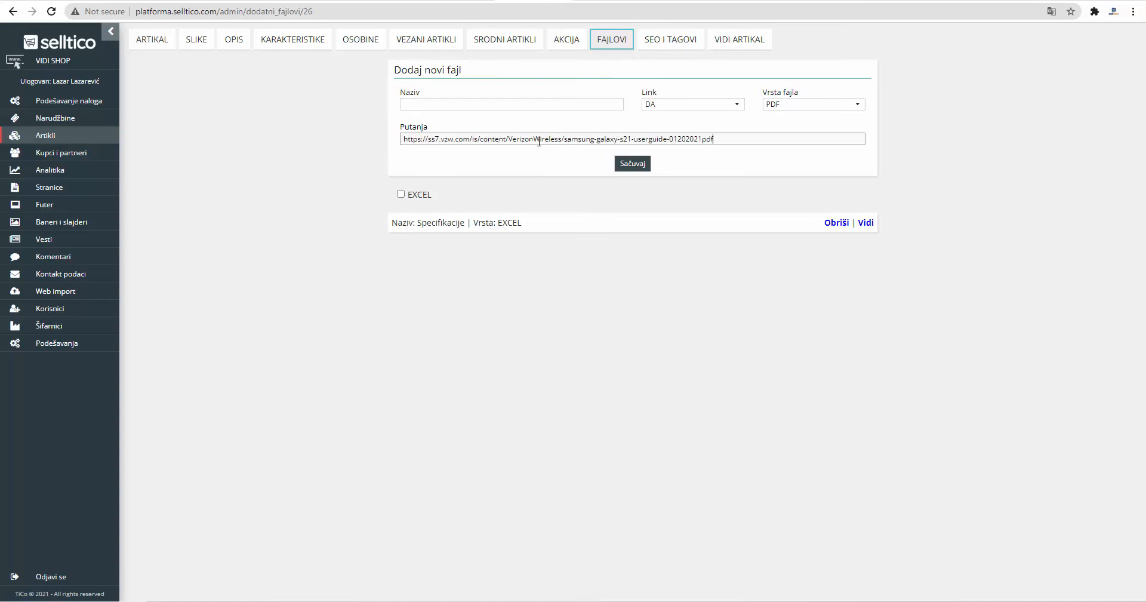
left_click(631, 163)
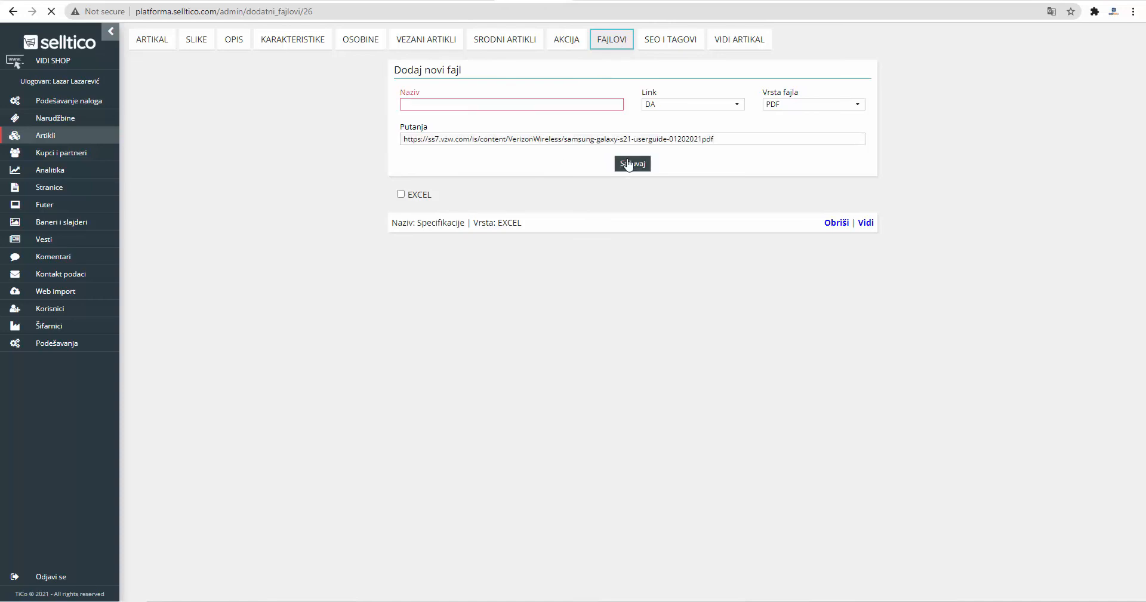
Name the linked PDF file Korisničko uputstvo and save it to the article
left_click(516, 104)
type("U")
key("BackSpace")
type("Korisničko uputstvo")
key("Return")
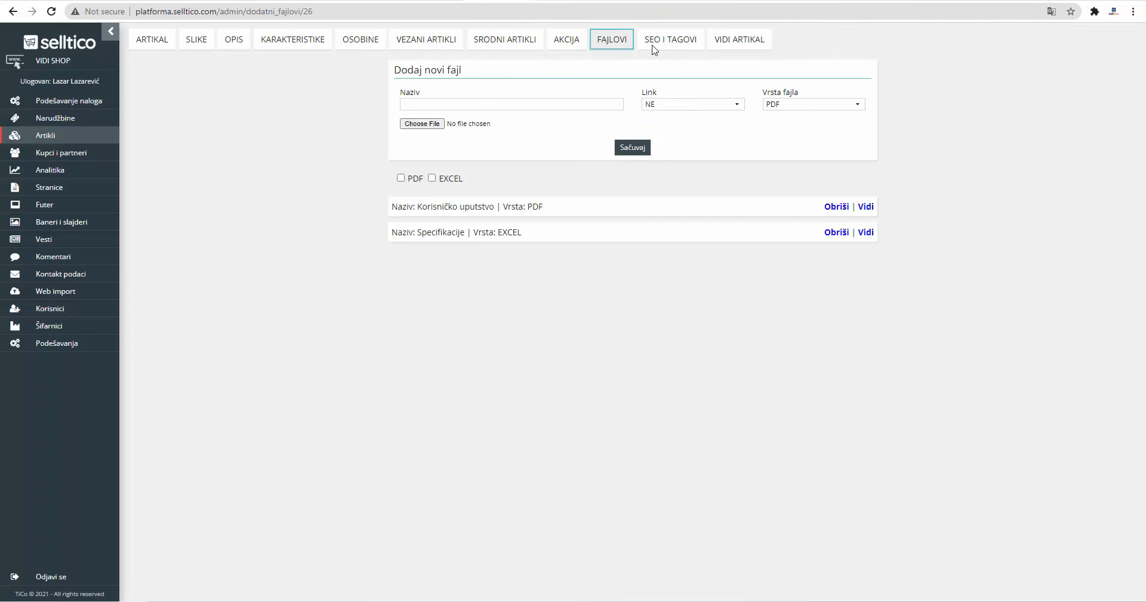
Set the article's SEO title to Samsung Galaxy S21 5G and its keywords to samsung, galaxy, s21 5g, and save the SEO data
left_click(657, 48)
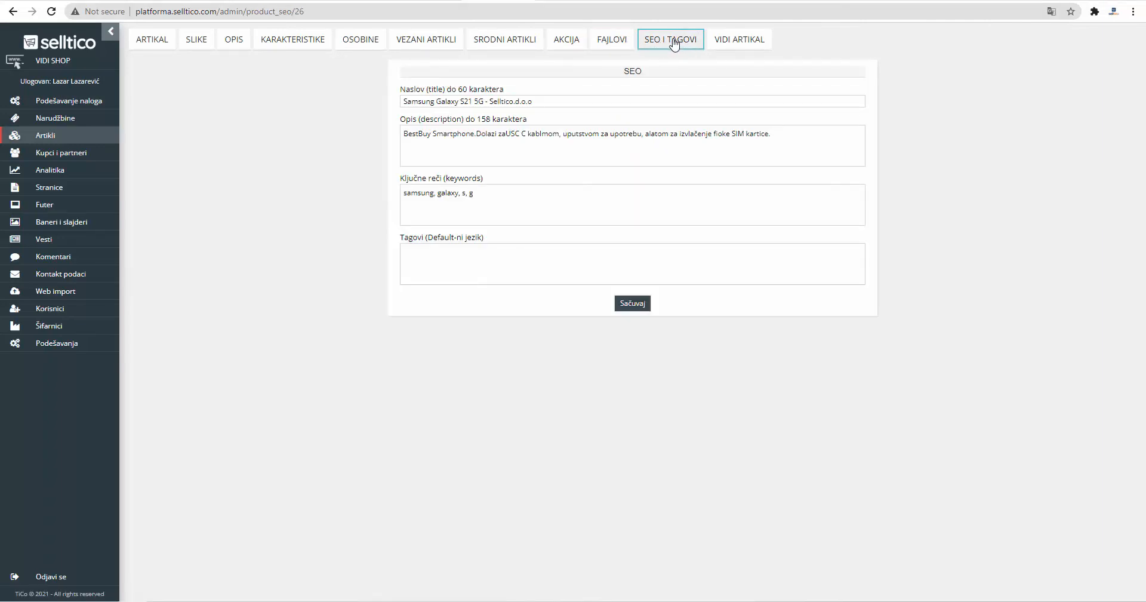
left_click_drag(541, 102, 482, 99)
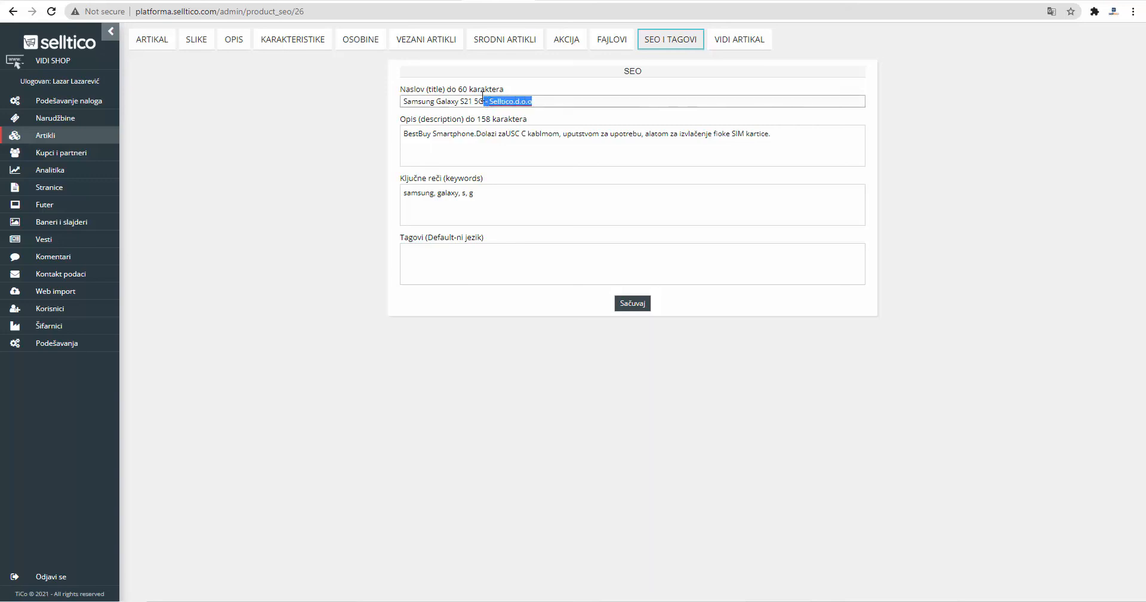
key("BackSpace")
left_click_drag(489, 192, 462, 193)
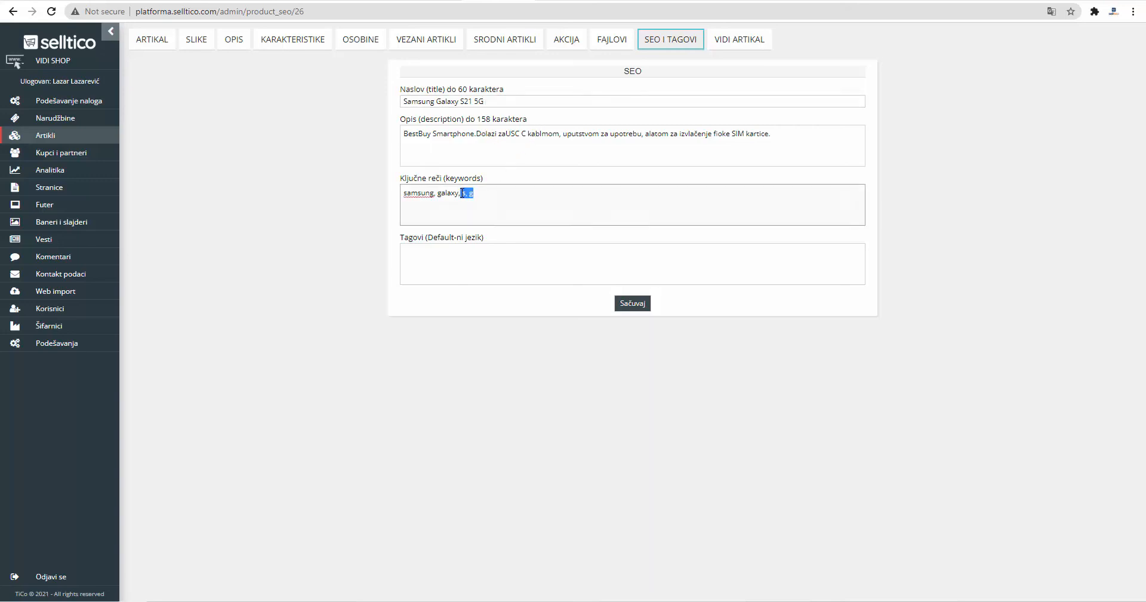
key("BackSpace")
type("s21 5g")
left_click(623, 303)
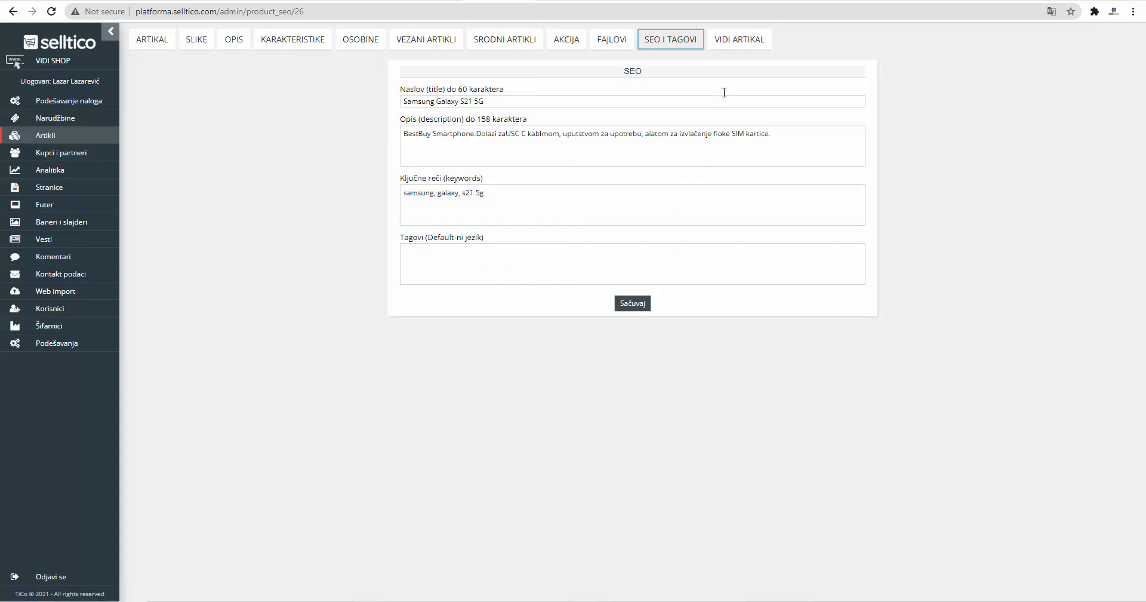
View the article's page in the shop and go from its quick edit form to the detailed article editor
left_click(739, 39)
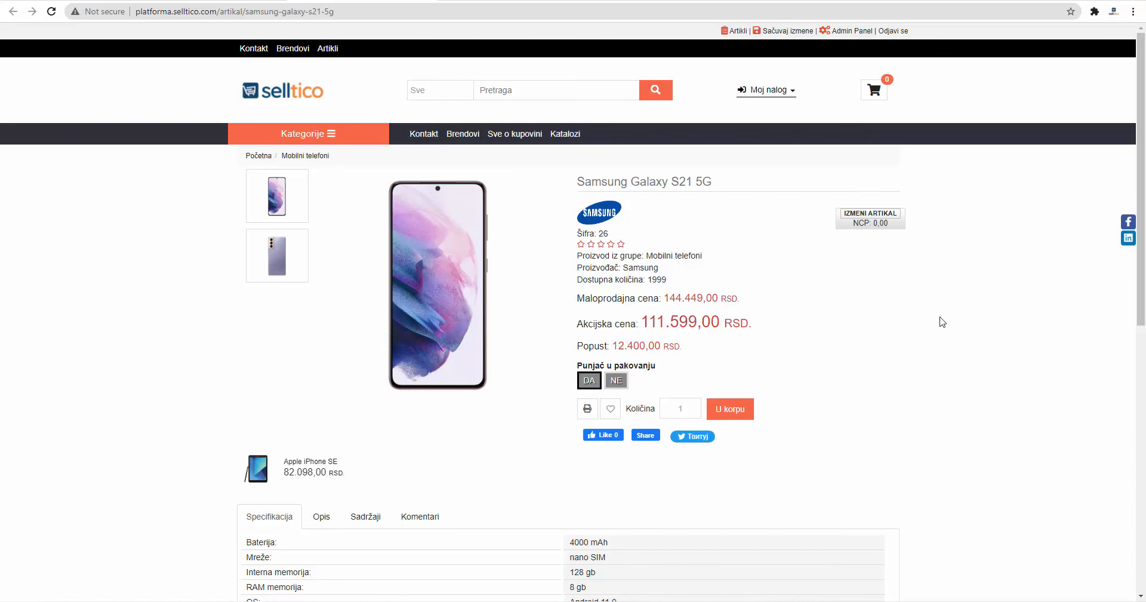
left_click(882, 216)
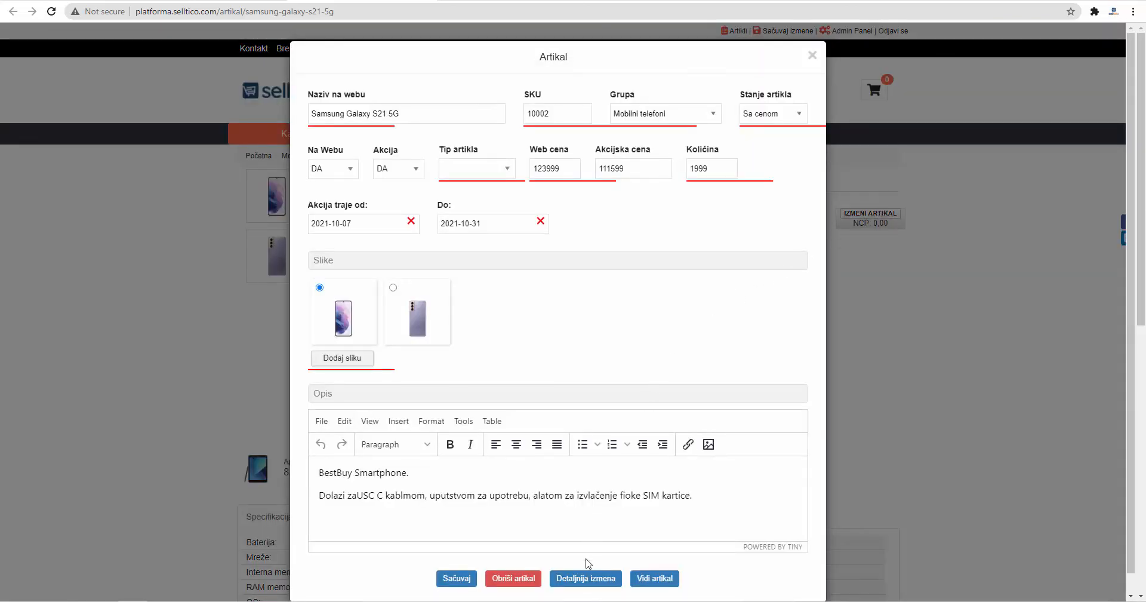
left_click(586, 580)
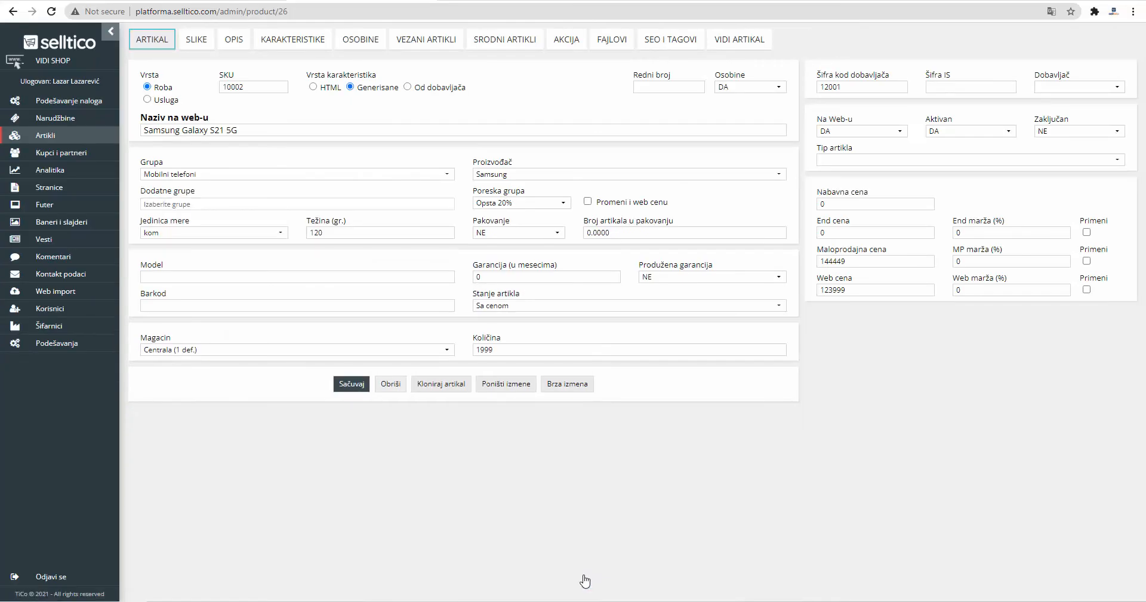